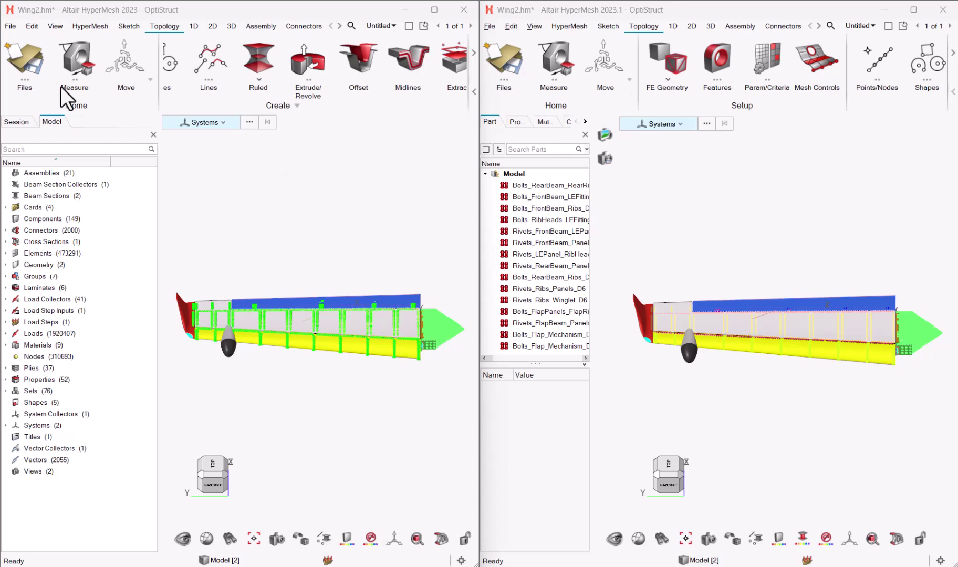
- Start a move in HyperMesh 2023 on one wing component, with System as the reference mode
{"action": "left_click", "coordinate": [121, 76]}
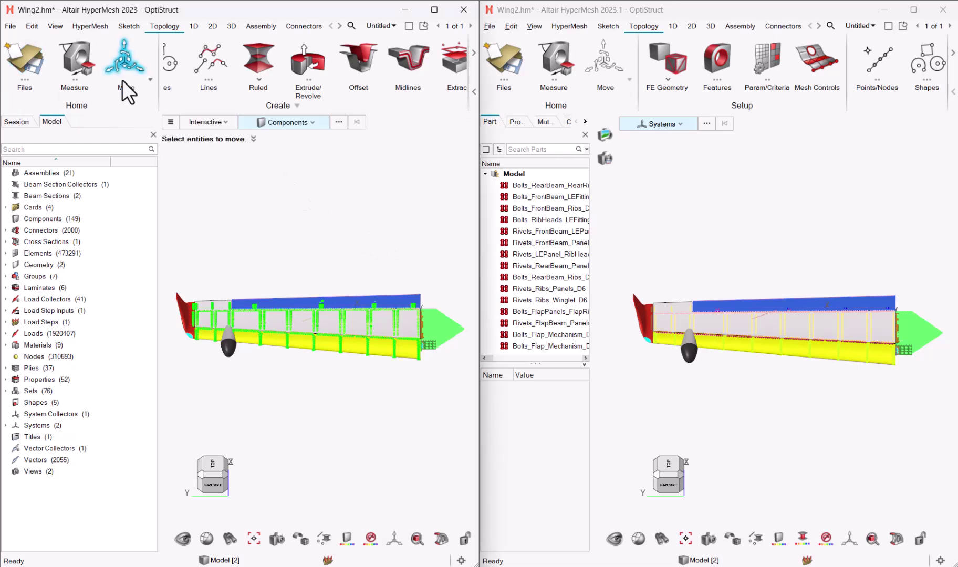
{"action": "right_click_drag", "start_coordinate": [342, 282], "coordinate": [334, 215], "text": "ctrl"}
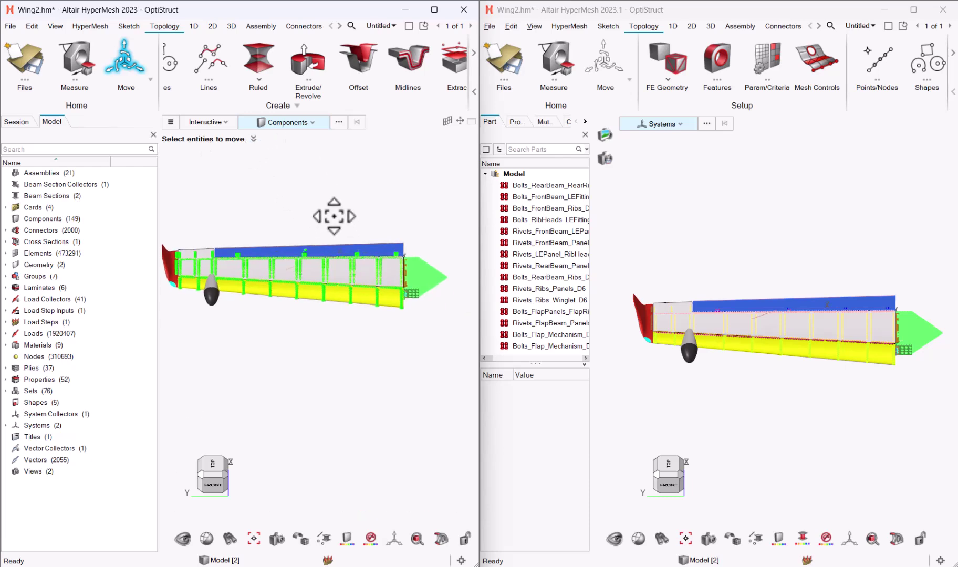
{"action": "scroll", "coordinate": [389, 269], "scroll_direction": "up", "scroll_amount": 5}
{"action": "left_click", "coordinate": [271, 247]}
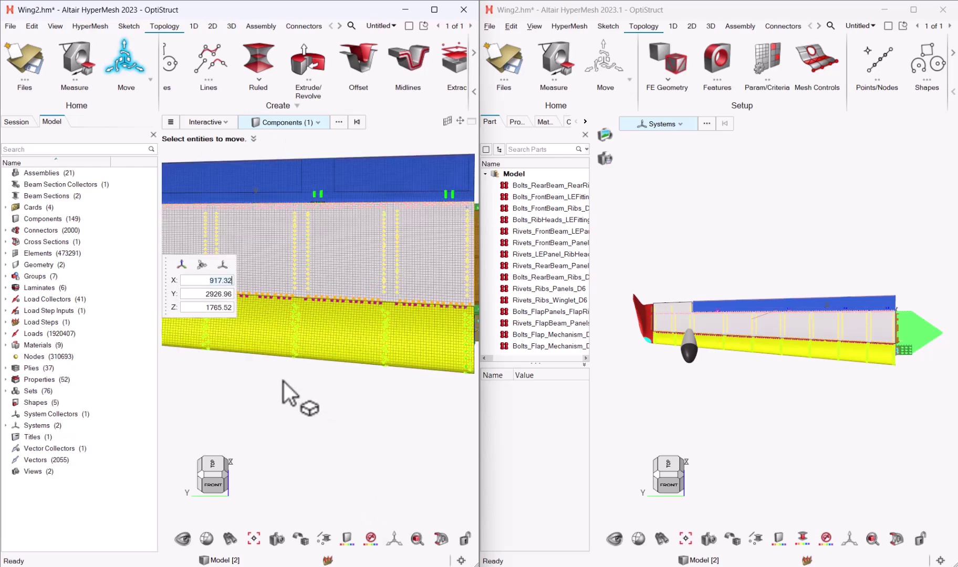
{"action": "left_click", "coordinate": [222, 265]}
- Pick the wing's local coordinate system 2 as the move's reference system
{"action": "left_click_drag", "start_coordinate": [278, 417], "coordinate": [289, 289], "text": "ctrl"}
{"action": "right_click_drag", "start_coordinate": [318, 236], "coordinate": [402, 338], "text": "ctrl"}
{"action": "left_click_drag", "start_coordinate": [401, 338], "coordinate": [311, 292], "text": "ctrl"}
{"action": "scroll", "coordinate": [312, 292], "scroll_direction": "up", "scroll_amount": 2}
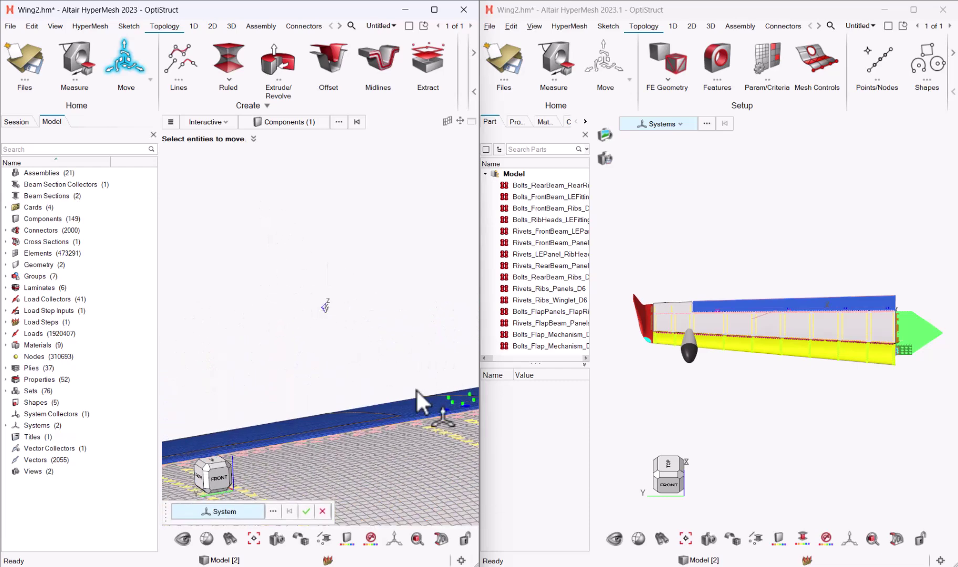
{"action": "scroll", "coordinate": [323, 313], "scroll_direction": "up", "scroll_amount": 3}
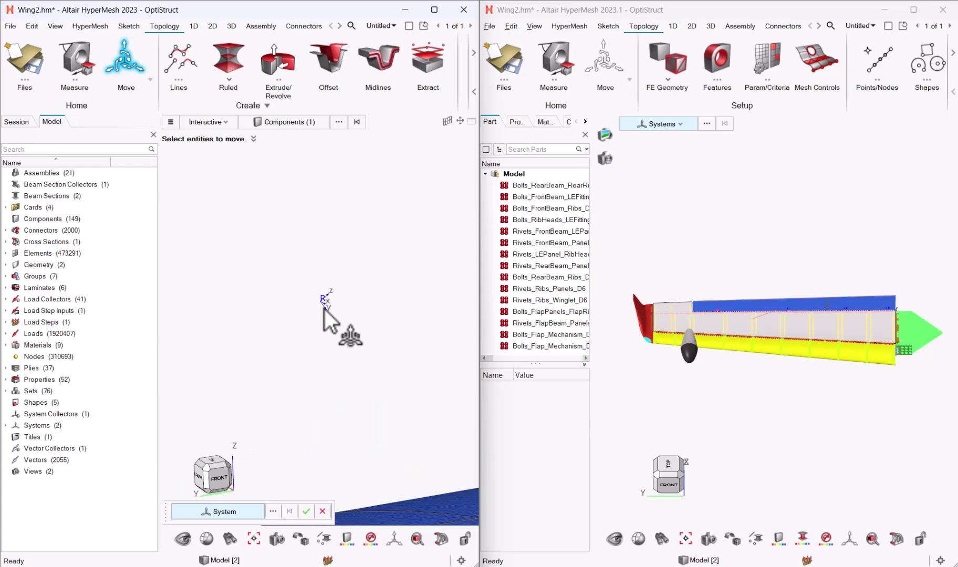
{"action": "left_click", "coordinate": [316, 304]}
{"action": "scroll", "coordinate": [339, 324], "scroll_direction": "down", "scroll_amount": 4}
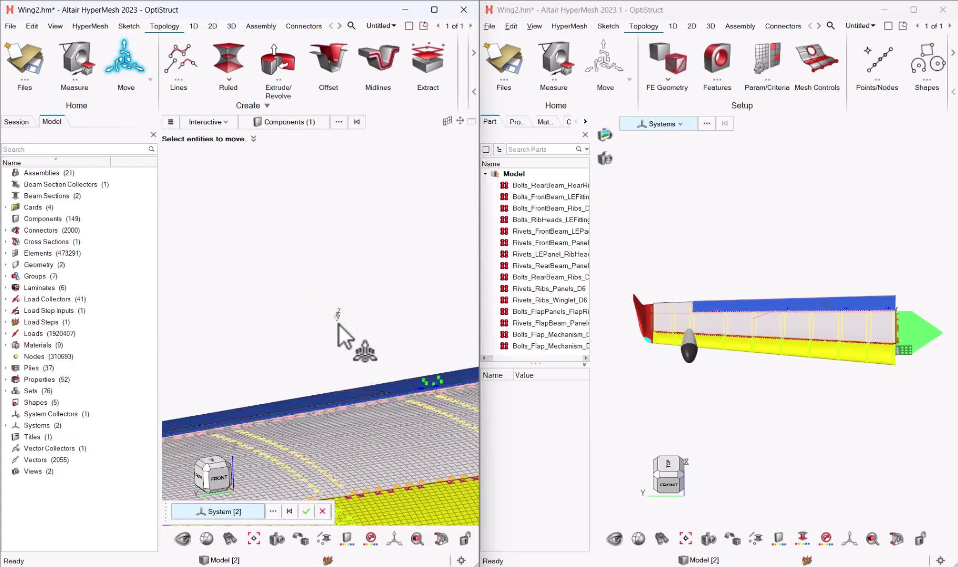
{"action": "scroll", "coordinate": [347, 361], "scroll_direction": "up", "scroll_amount": 1}
{"action": "right_click_drag", "start_coordinate": [348, 364], "coordinate": [298, 270], "text": "ctrl"}
{"action": "scroll", "coordinate": [317, 322], "scroll_direction": "up", "scroll_amount": 2}
{"action": "scroll", "coordinate": [347, 263], "scroll_direction": "down", "scroll_amount": 3}
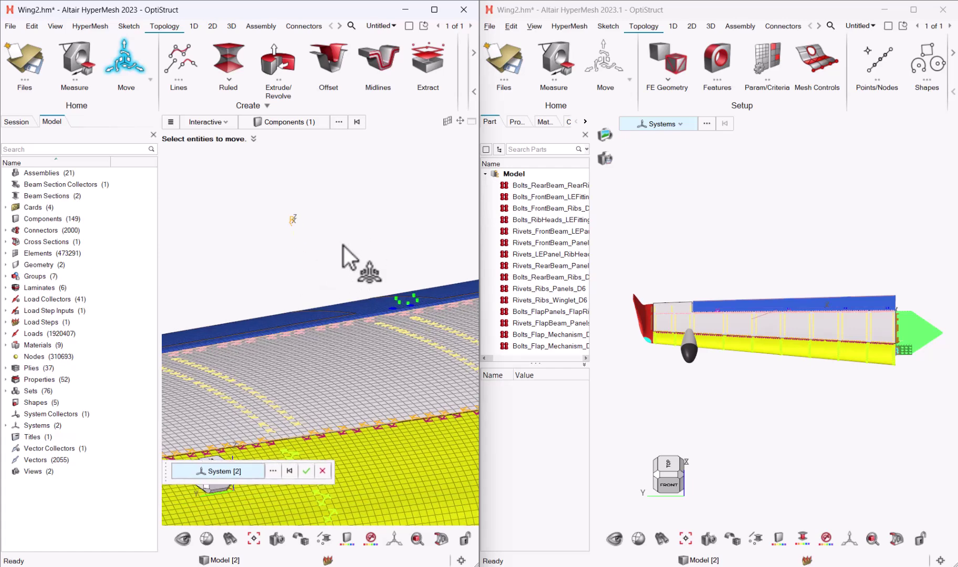
- In the 2023.1 window, set a move of one wing component referenced to coordinate system 2
{"action": "left_click", "coordinate": [744, 194]}
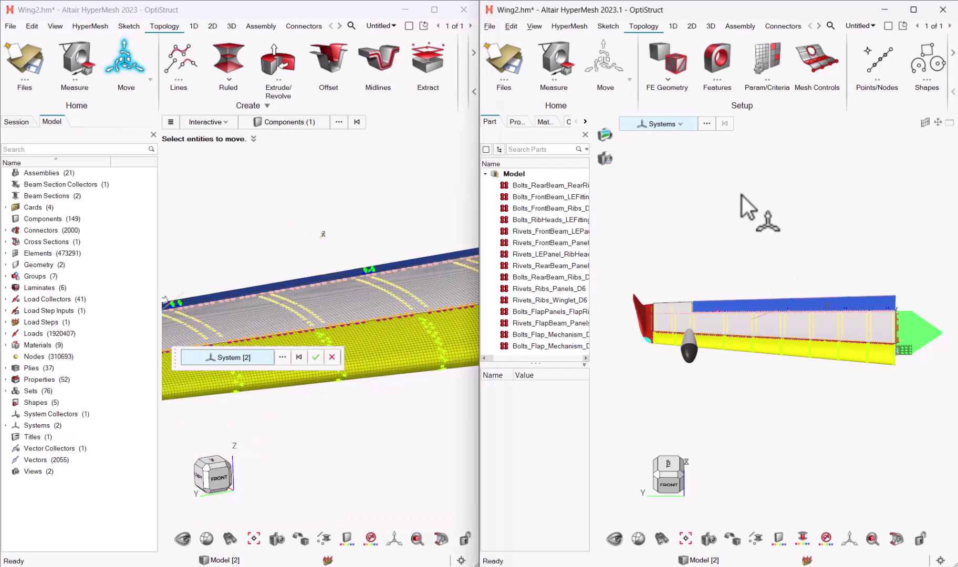
{"action": "left_click", "coordinate": [605, 56]}
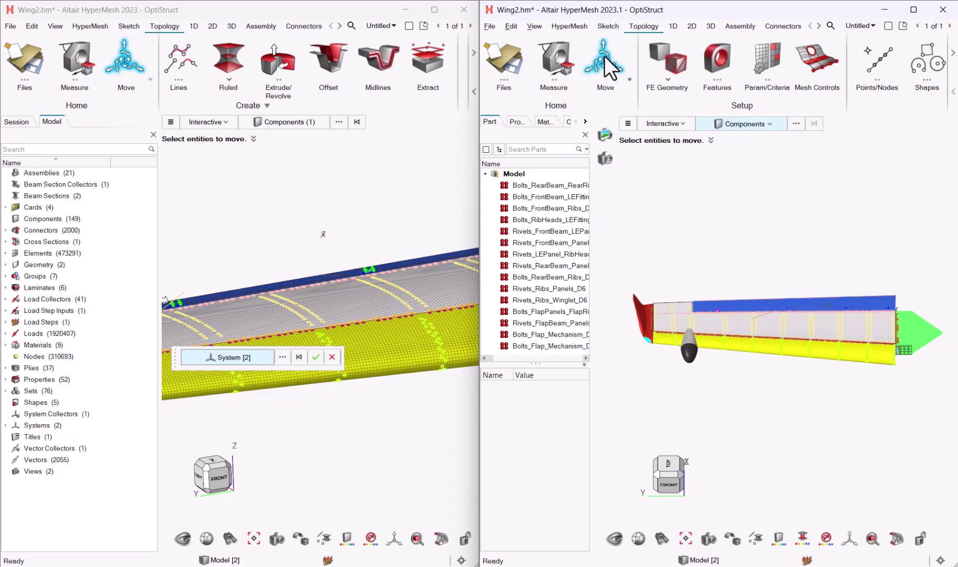
{"action": "left_click", "coordinate": [795, 328]}
{"action": "left_click", "coordinate": [714, 531]}
{"action": "left_click", "coordinate": [866, 364]}
{"action": "scroll", "coordinate": [809, 293], "scroll_direction": "up", "scroll_amount": 8}
{"action": "scroll", "coordinate": [823, 278], "scroll_direction": "up", "scroll_amount": 2}
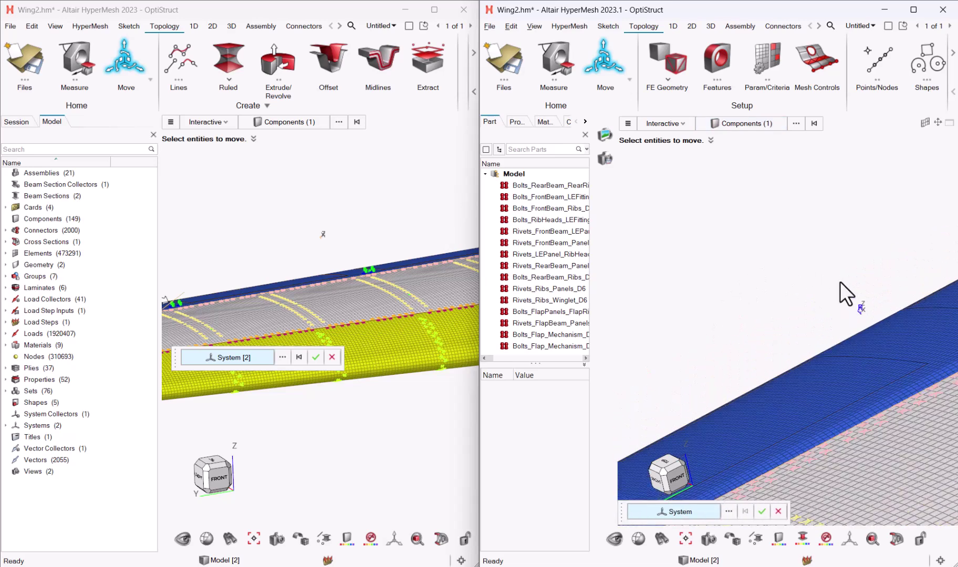
{"action": "left_click_drag", "start_coordinate": [837, 278], "coordinate": [871, 320], "text": "shift"}
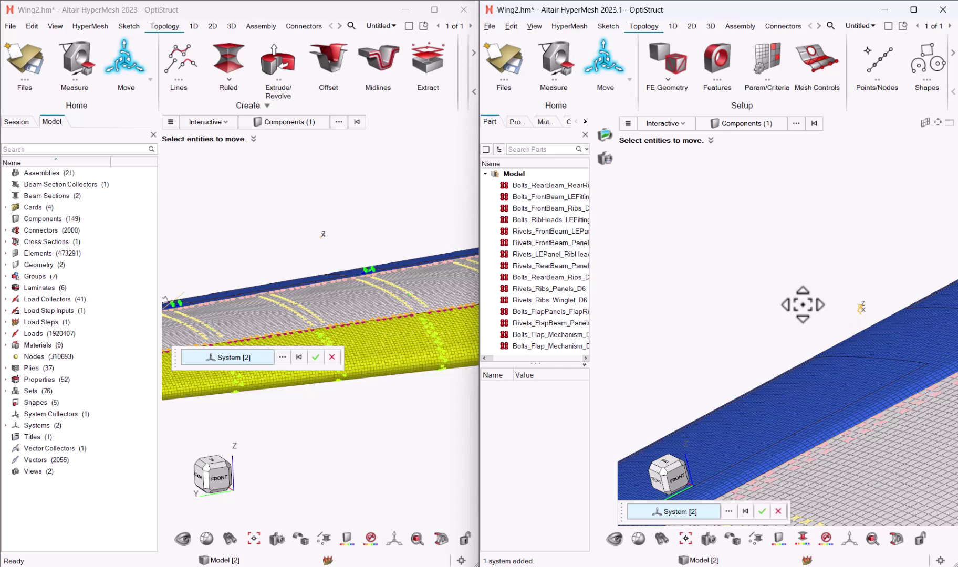
{"action": "right_click_drag", "start_coordinate": [800, 280], "coordinate": [915, 272], "text": "ctrl"}
{"action": "left_click", "coordinate": [428, 421]}
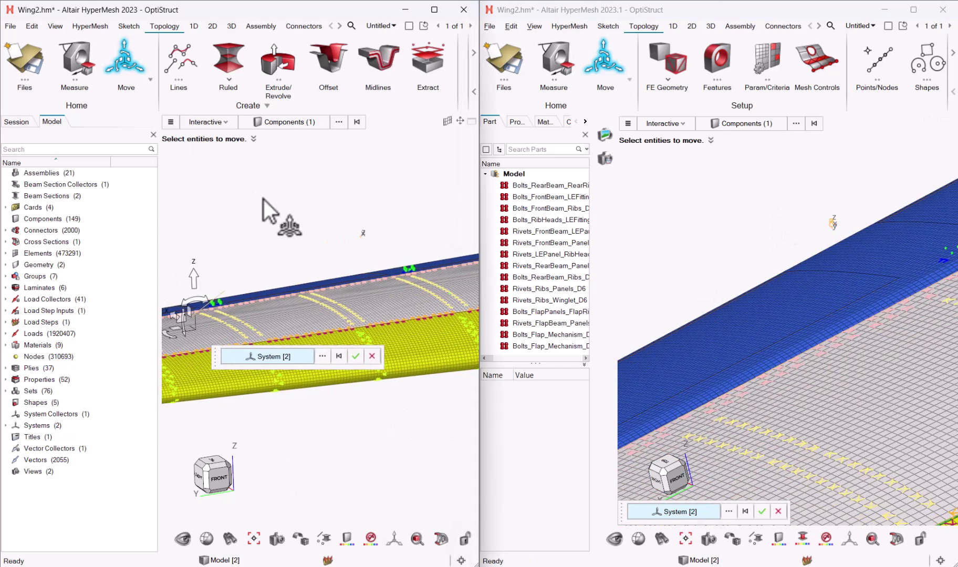
- Cancel the pending move in 2023 and show the geometry editing tools
{"action": "key", "text": "Escape"}
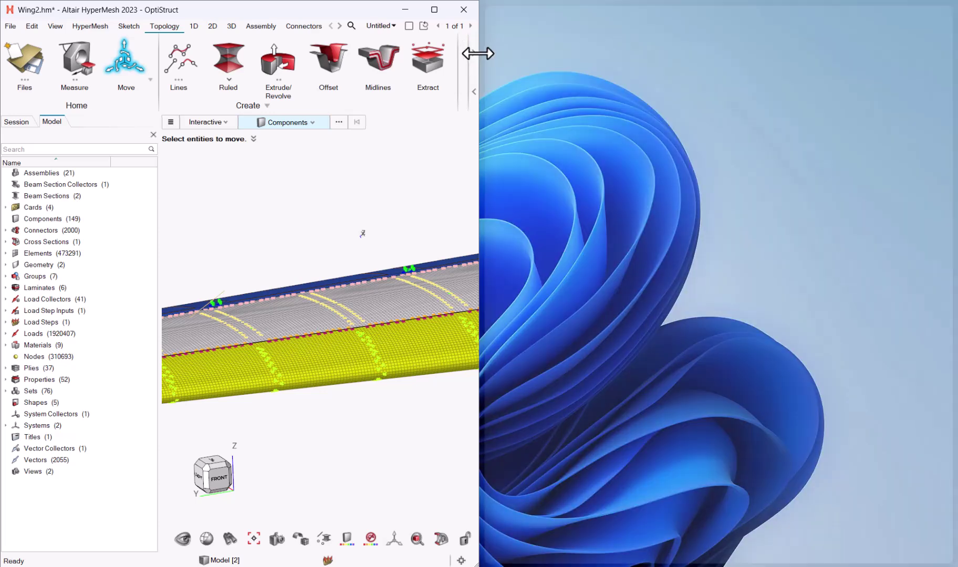
{"action": "left_click_drag", "start_coordinate": [478, 53], "coordinate": [473, 53]}
{"action": "left_click", "coordinate": [472, 54]}
{"action": "left_click", "coordinate": [472, 54]}
- Align the wing edge line onto the wing surface, direction about 0.04, 0.02, 1.00
{"action": "left_click", "coordinate": [195, 73]}
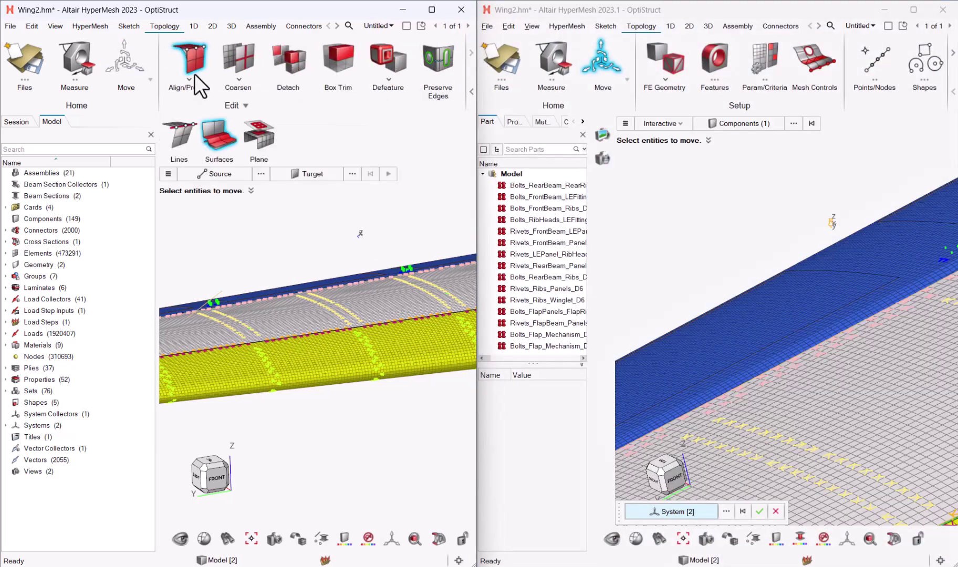
{"action": "left_click", "coordinate": [235, 175]}
{"action": "left_click", "coordinate": [222, 216]}
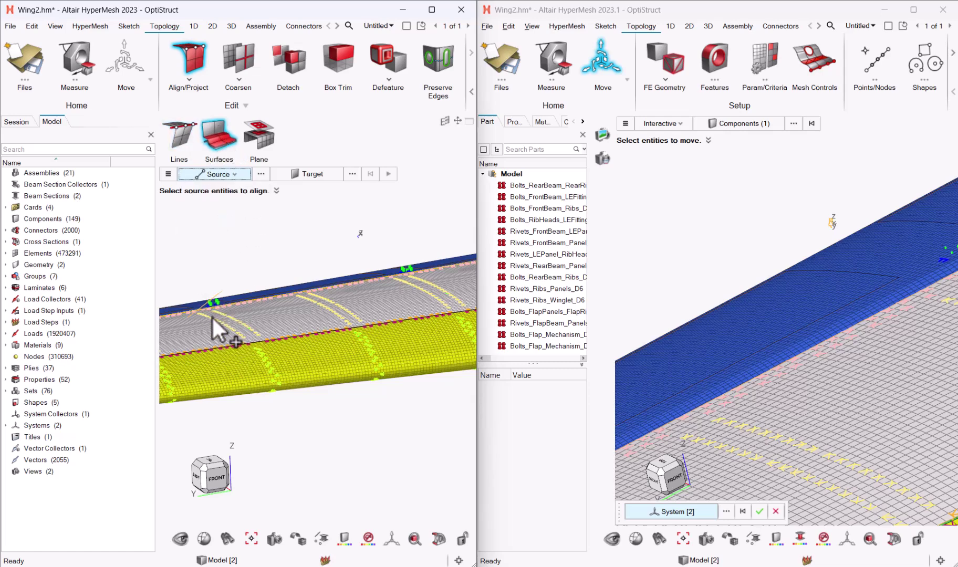
{"action": "left_click", "coordinate": [203, 307]}
{"action": "left_click", "coordinate": [308, 173]}
{"action": "left_click", "coordinate": [210, 336]}
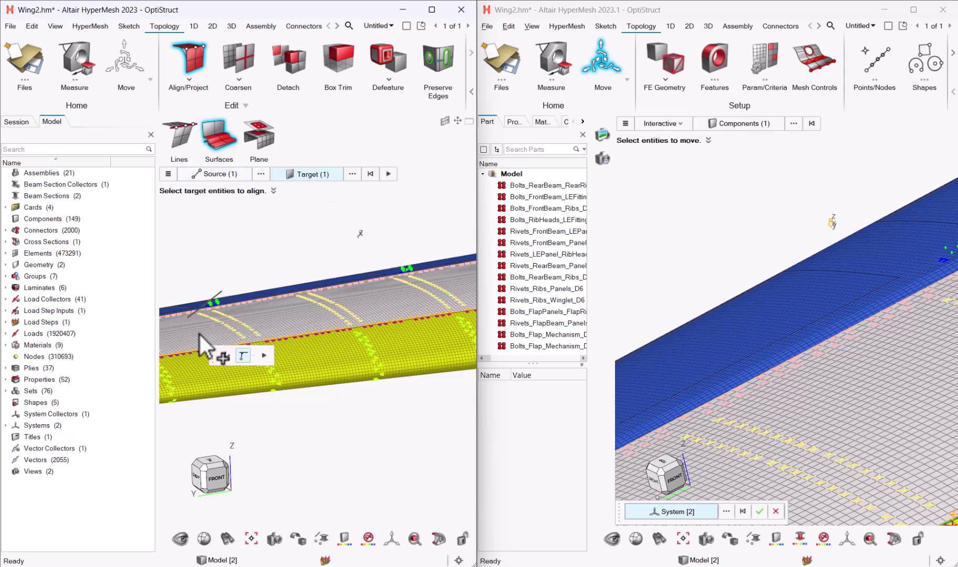
{"action": "left_click", "coordinate": [220, 360]}
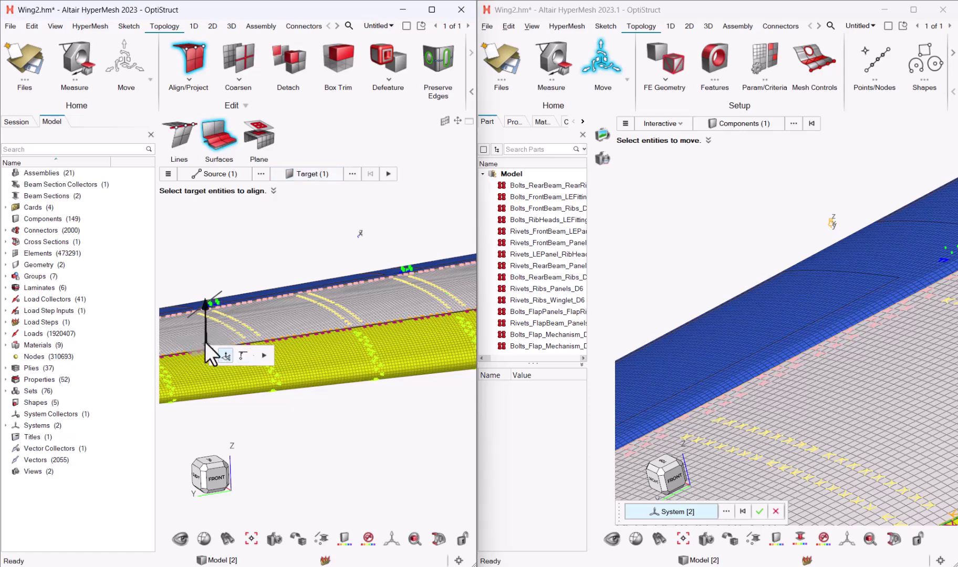
{"action": "left_click", "coordinate": [206, 329]}
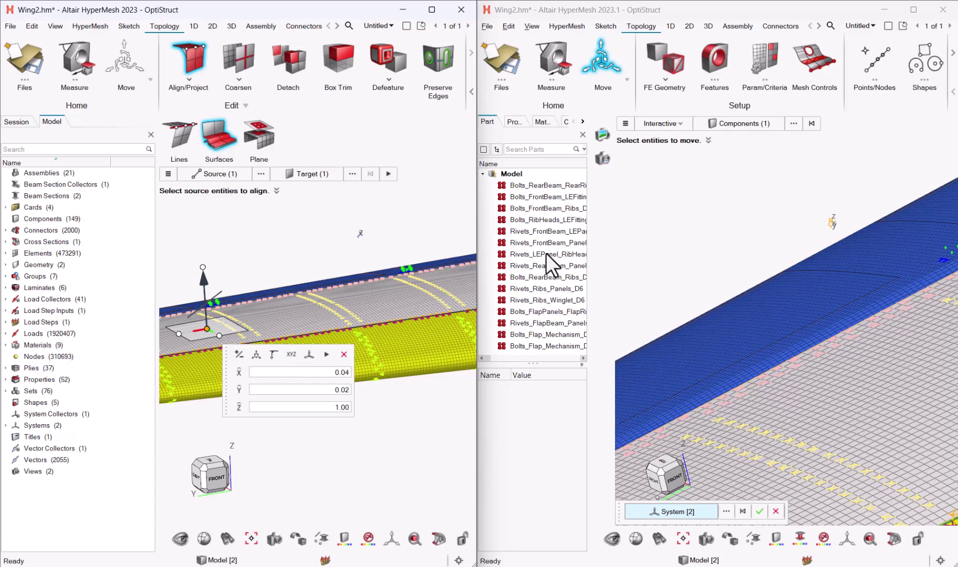
- Clear the pending move in 2023.1 and orient its wing nearly horizontal
{"action": "scroll", "coordinate": [735, 250], "scroll_direction": "down", "scroll_amount": 3}
{"action": "middle_click_drag", "start_coordinate": [813, 310], "coordinate": [601, 515]}
{"action": "left_click", "coordinate": [657, 472]}
{"action": "middle_click_drag", "start_coordinate": [707, 349], "coordinate": [718, 171]}
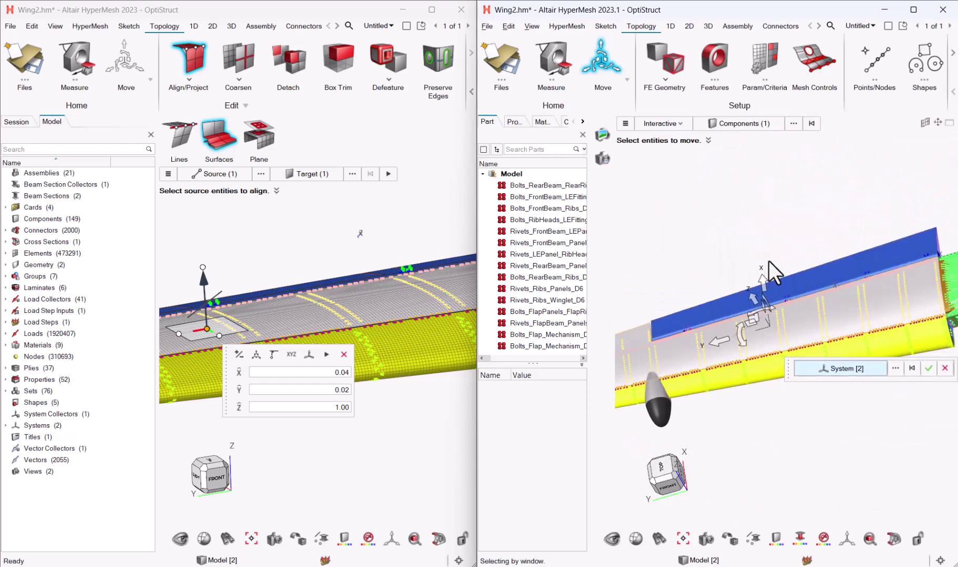
{"action": "left_click", "coordinate": [759, 224]}
{"action": "middle_click_drag", "start_coordinate": [755, 240], "coordinate": [742, 226]}
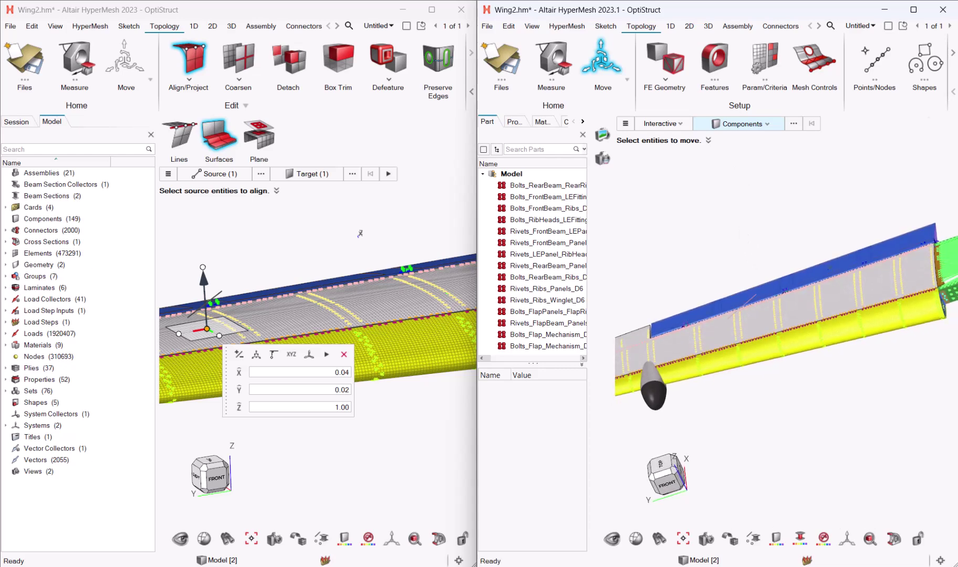
- In 2023.1, start the Align/Project onto Surfaces tool
{"action": "left_click", "coordinate": [953, 53]}
{"action": "left_click", "coordinate": [952, 52]}
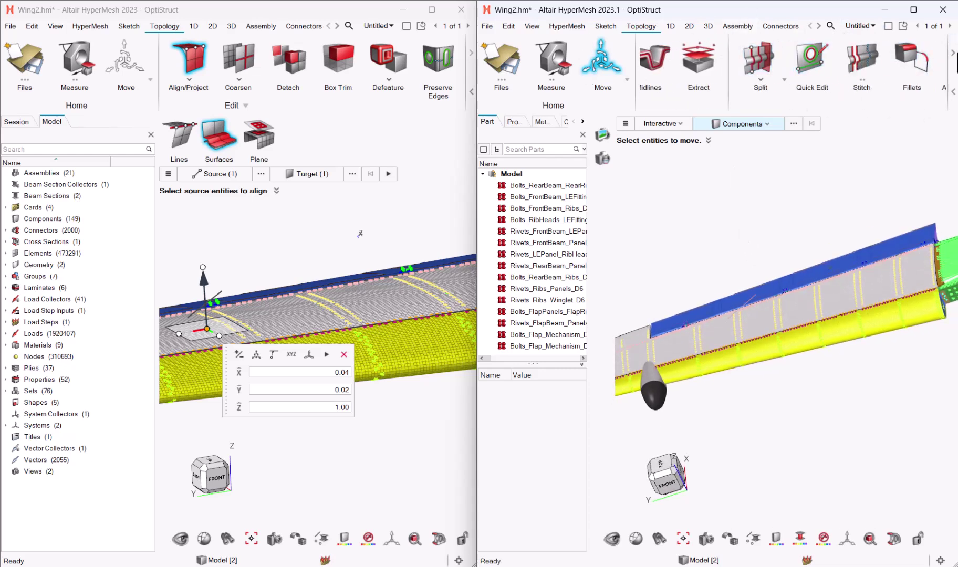
{"action": "left_click", "coordinate": [952, 52]}
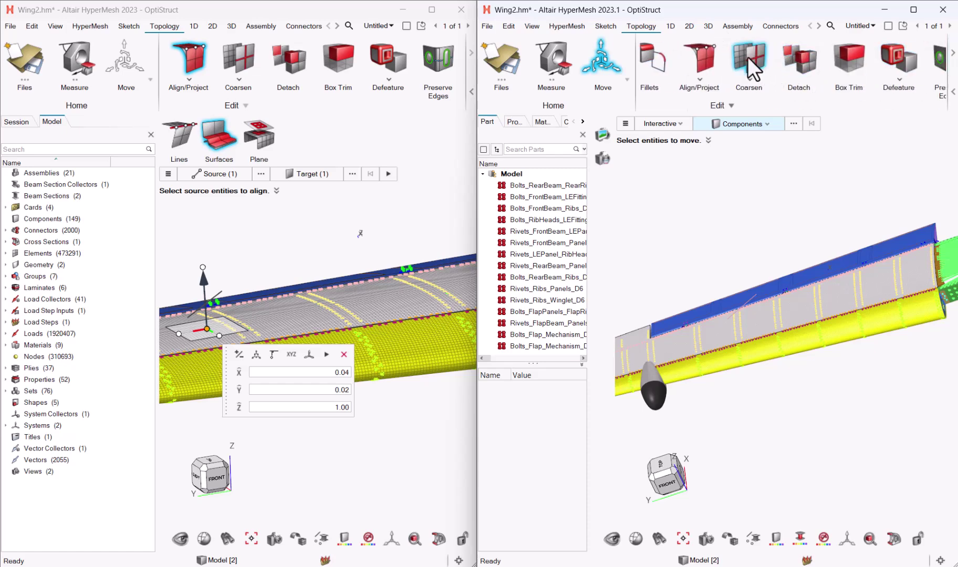
{"action": "left_click", "coordinate": [706, 54]}
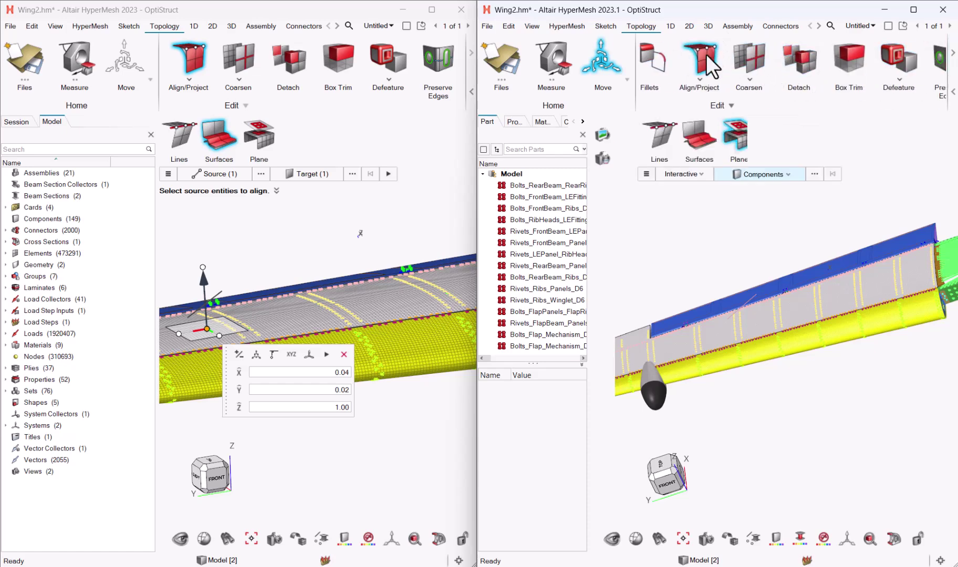
{"action": "left_click", "coordinate": [692, 143]}
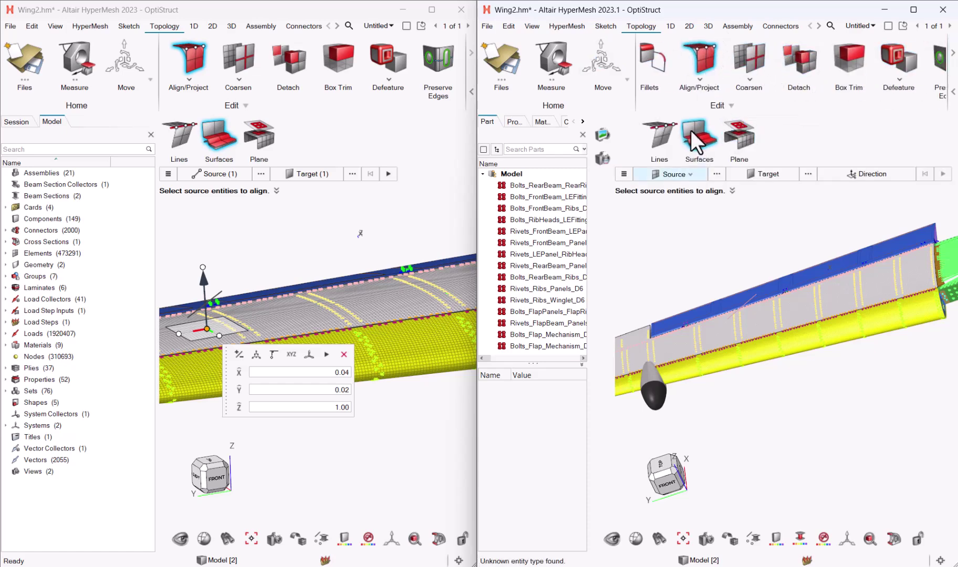
- Align the wing edge line onto the wing surface, direction about 0.07, 0.02, 1.00
{"action": "left_click", "coordinate": [695, 178]}
{"action": "left_click", "coordinate": [686, 214]}
{"action": "left_click", "coordinate": [751, 295]}
{"action": "left_click", "coordinate": [788, 175]}
{"action": "left_click", "coordinate": [764, 318]}
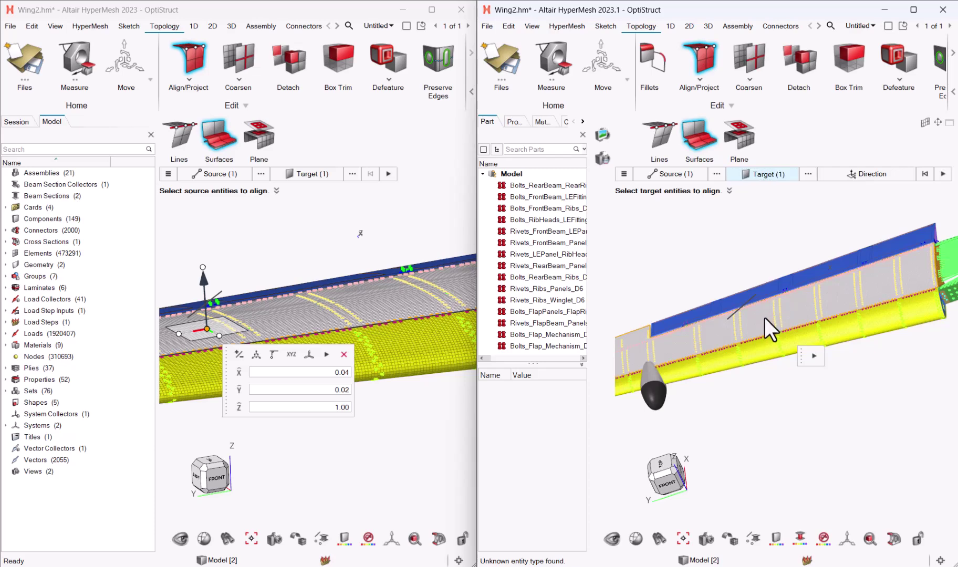
{"action": "left_click", "coordinate": [866, 173]}
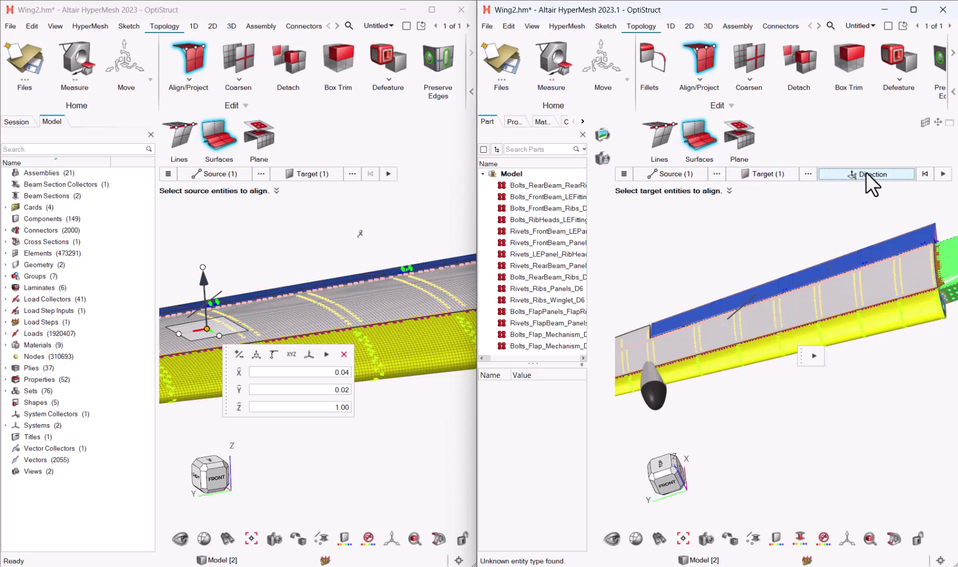
{"action": "left_click", "coordinate": [747, 322]}
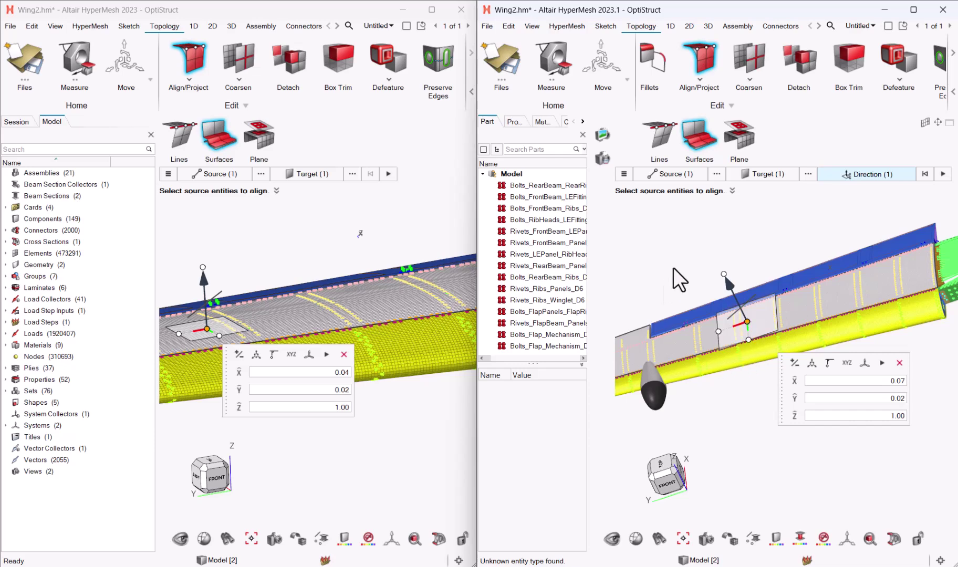
{"action": "left_click_drag", "start_coordinate": [676, 220], "coordinate": [703, 231], "text": "ctrl"}
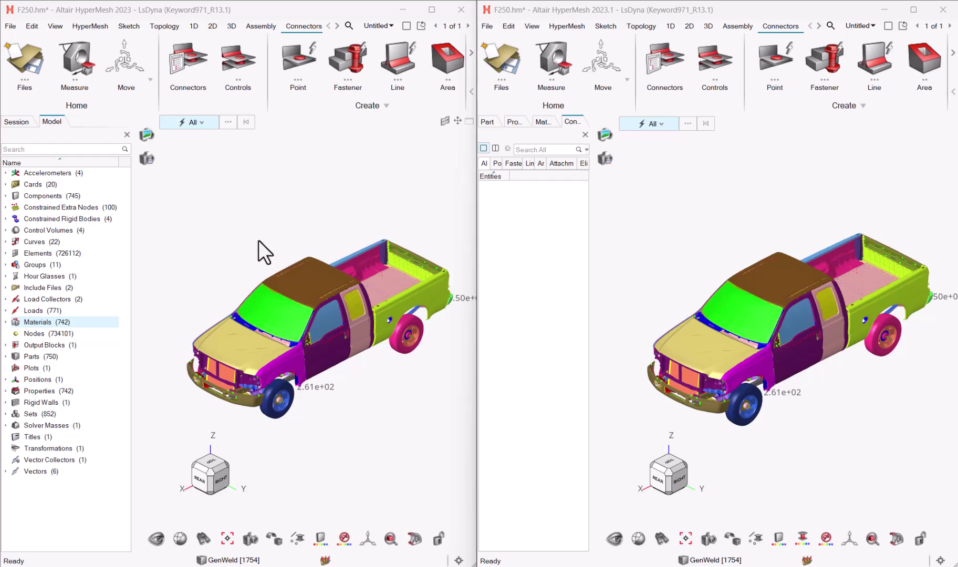
{"action": "left_click", "coordinate": [230, 67]}
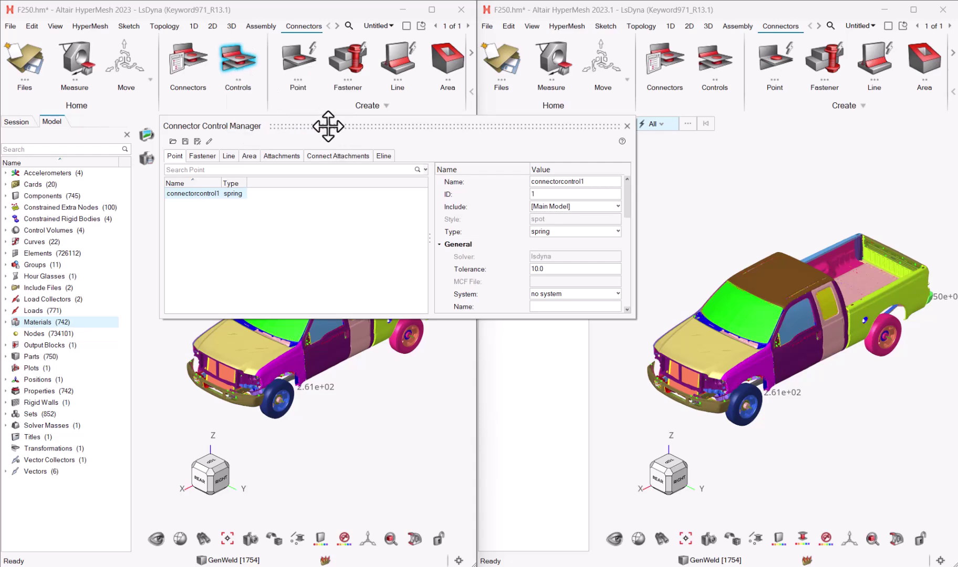
{"action": "mouse_move", "coordinate": [328, 126]}
{"action": "left_mouse_down"}
{"action": "mouse_move", "coordinate": [306, 124]}
{"action": "mouse_move", "coordinate": [318, 142]}
{"action": "left_mouse_up"}
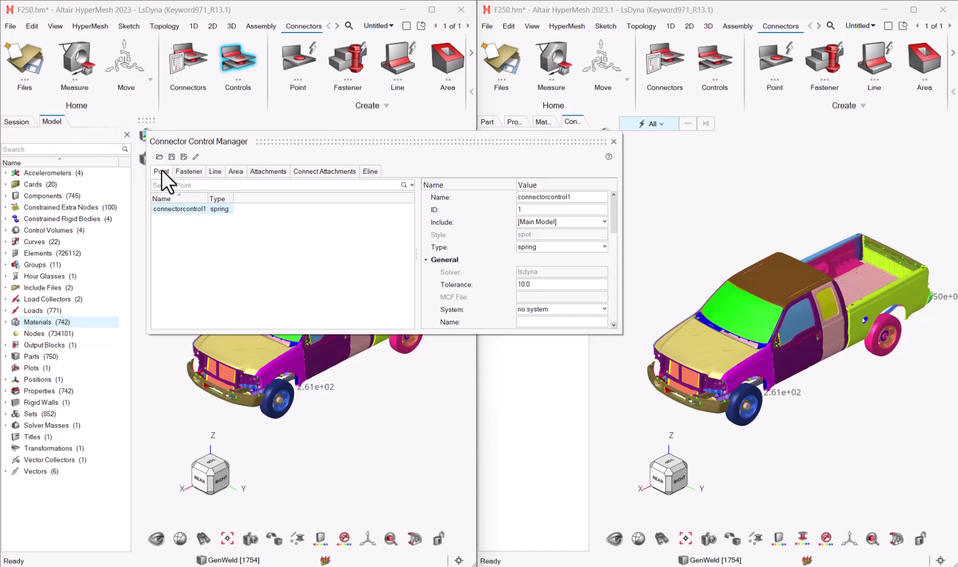
{"action": "left_click", "coordinate": [229, 208]}
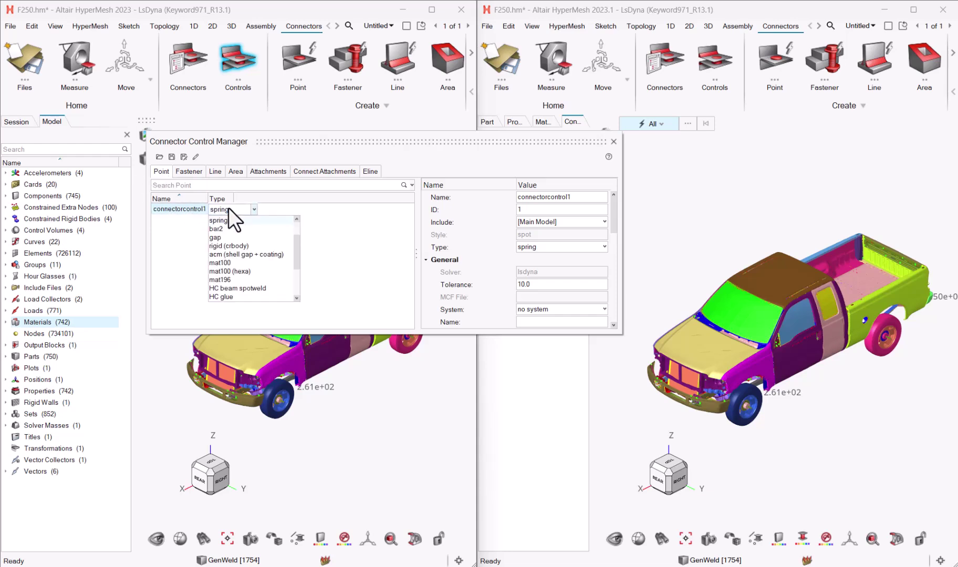
{"action": "left_click_drag", "start_coordinate": [296, 249], "coordinate": [296, 229]}
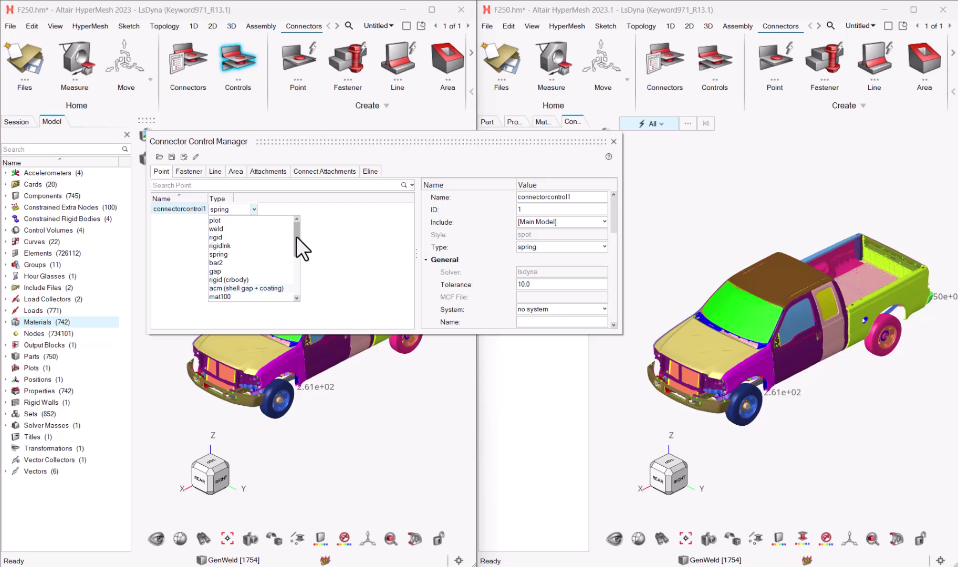
{"action": "left_click_drag", "start_coordinate": [296, 236], "coordinate": [310, 283]}
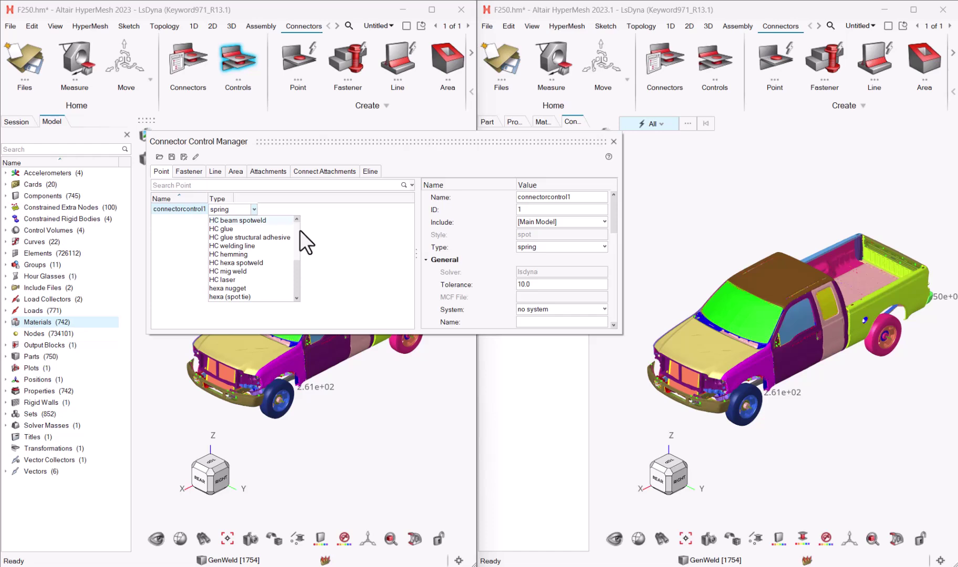
{"action": "left_click_drag", "start_coordinate": [299, 271], "coordinate": [309, 233]}
{"action": "left_click", "coordinate": [321, 233]}
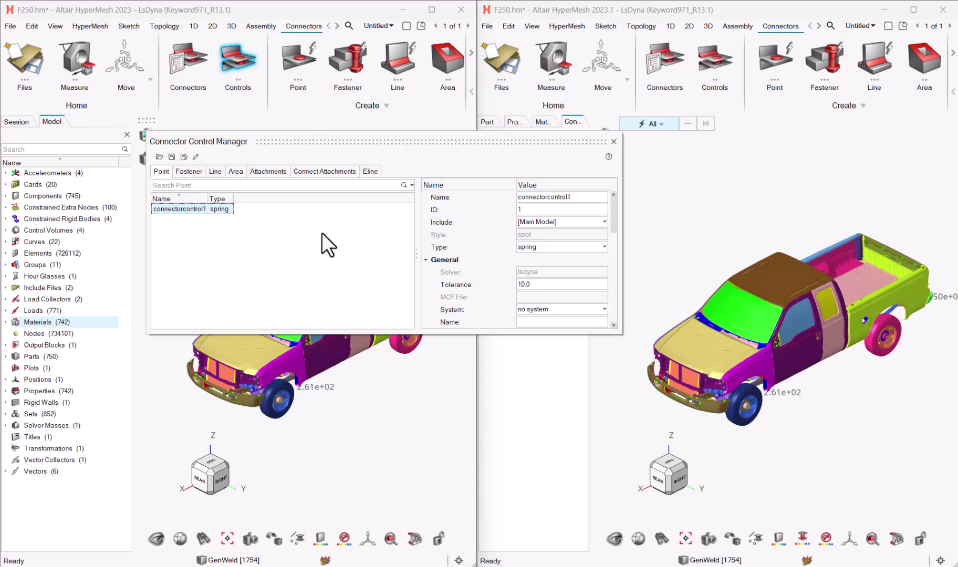
{"action": "left_click", "coordinate": [613, 141]}
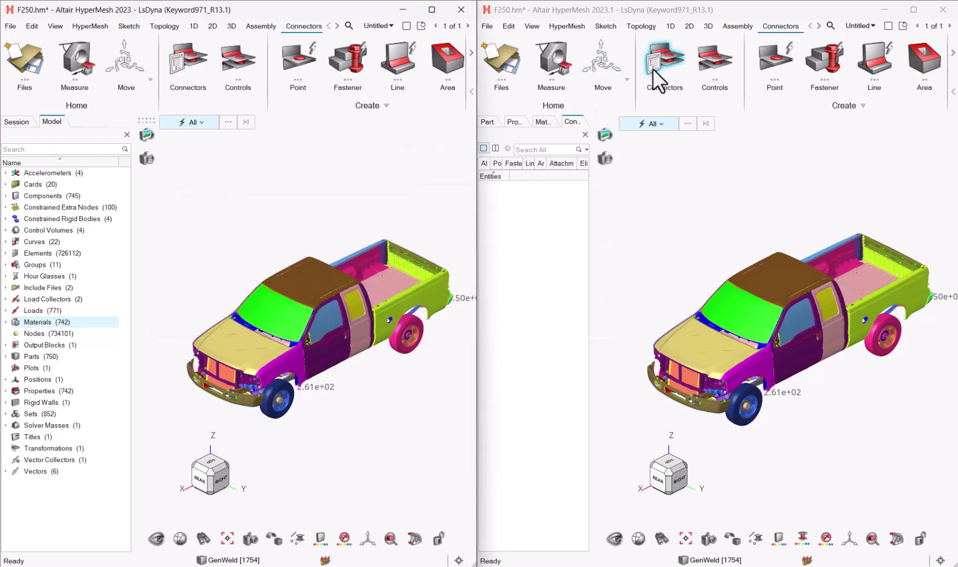
{"action": "left_click", "coordinate": [713, 67]}
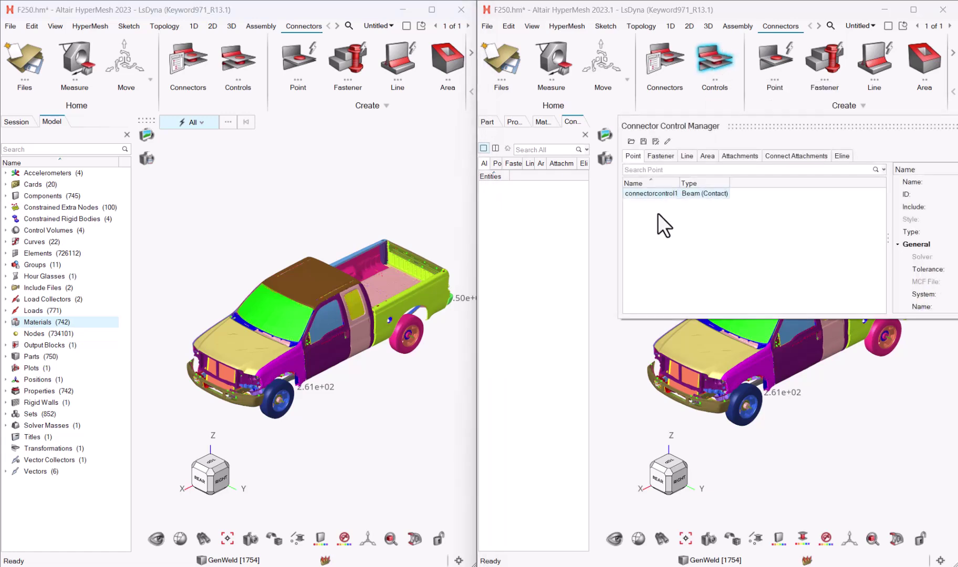
{"action": "left_click", "coordinate": [712, 194]}
{"action": "left_click", "coordinate": [727, 195]}
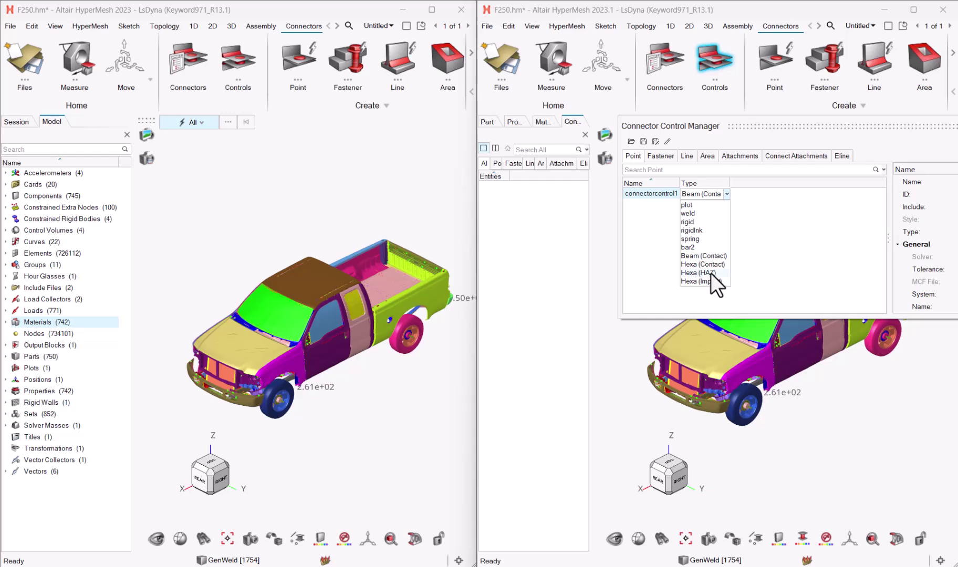
{"action": "left_click", "coordinate": [778, 125]}
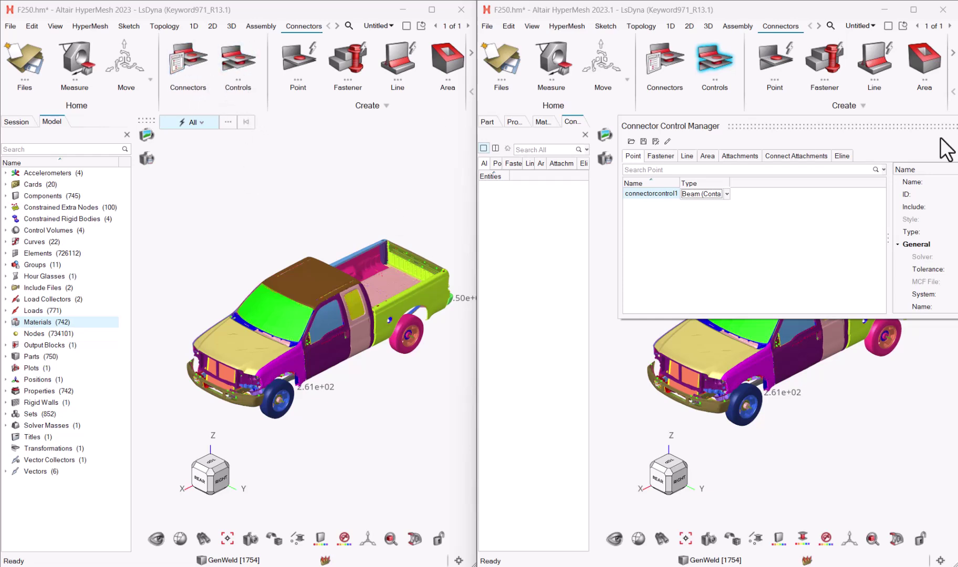
{"action": "left_click_drag", "start_coordinate": [874, 125], "coordinate": [717, 123]}
{"action": "scroll", "coordinate": [925, 195], "scroll_direction": "down", "scroll_amount": 3}
{"action": "left_click_drag", "start_coordinate": [930, 204], "coordinate": [935, 279]}
{"action": "left_click", "coordinate": [905, 257]}
{"action": "left_click", "coordinate": [905, 257]}
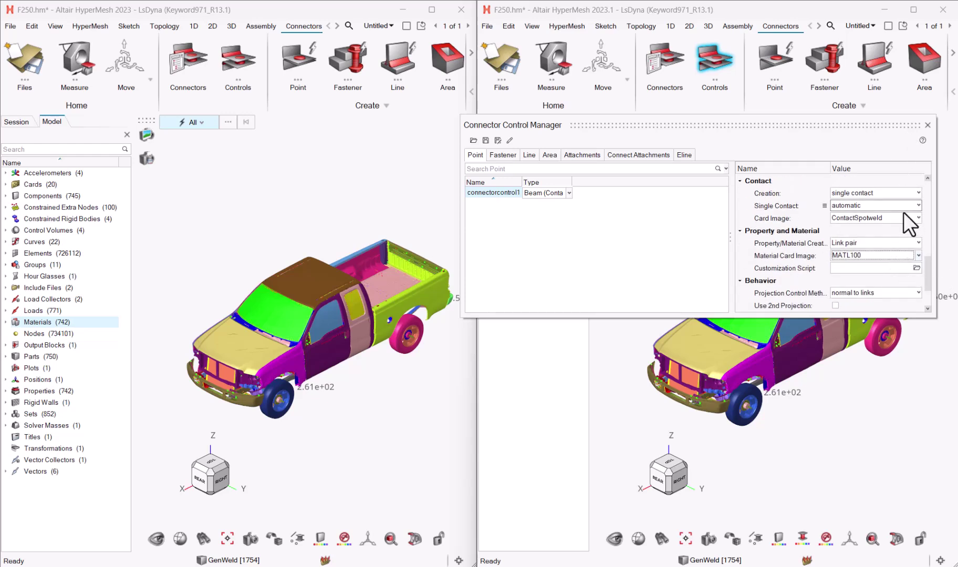
{"action": "left_click", "coordinate": [927, 125]}
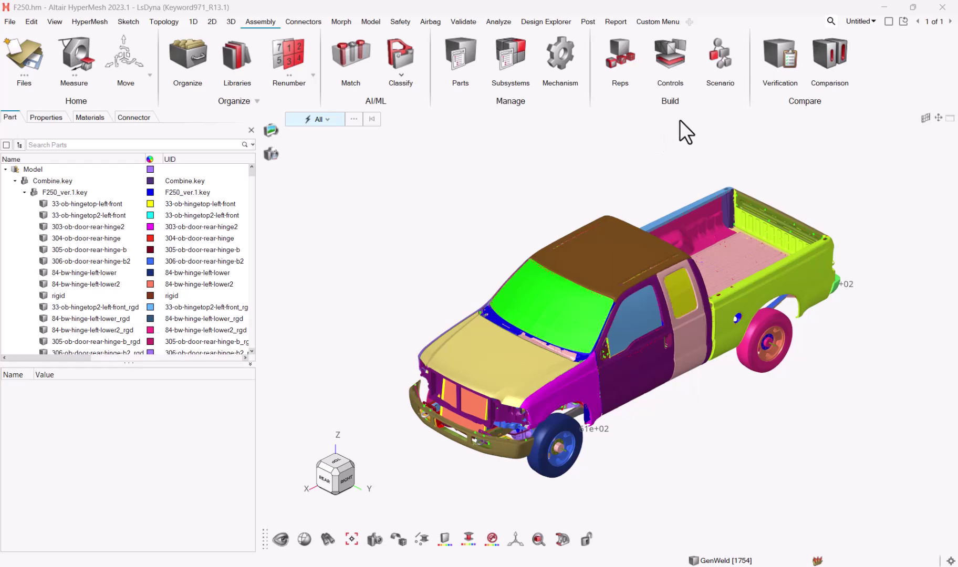
- Colour the truck by Element Quality with Automatic off, showing 3D criteria (1852 elements, 7.1%)
{"action": "left_click", "coordinate": [445, 539]}
{"action": "left_click", "coordinate": [470, 377]}
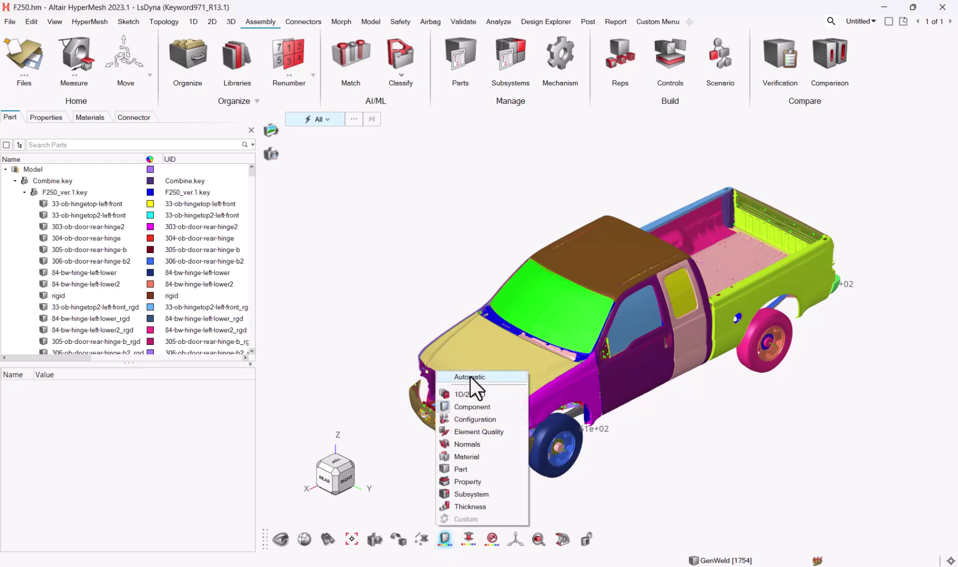
{"action": "left_click", "coordinate": [488, 431]}
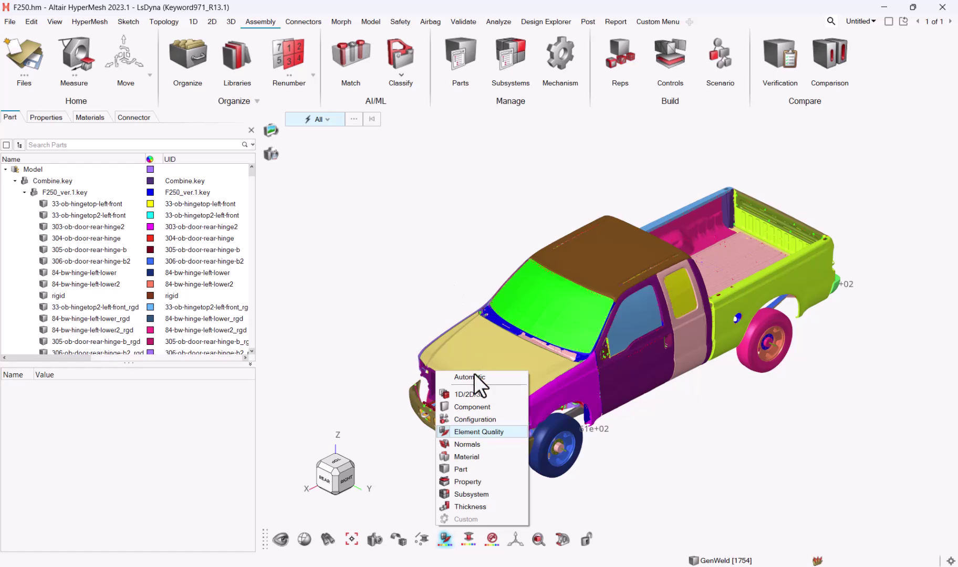
{"action": "left_click", "coordinate": [389, 250]}
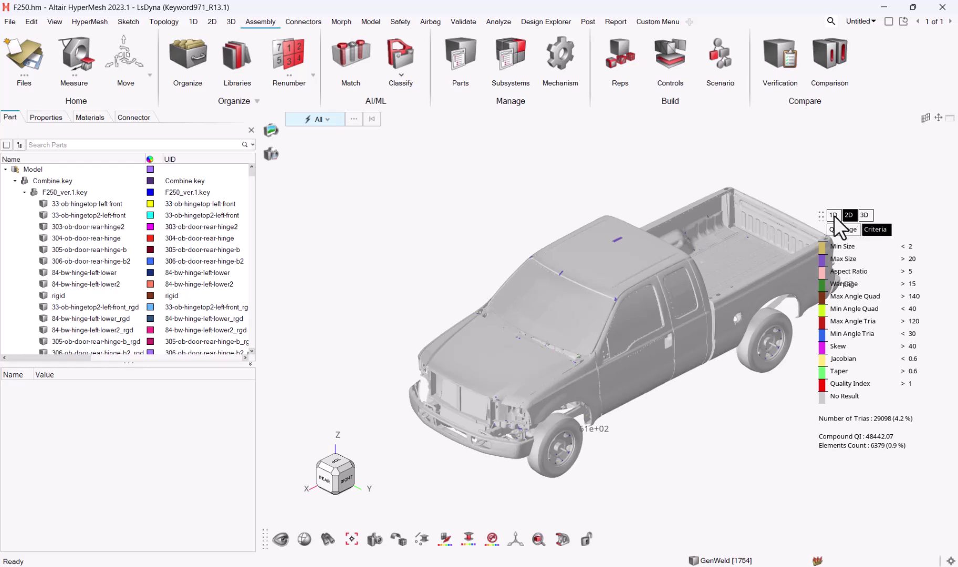
{"action": "left_click", "coordinate": [864, 216]}
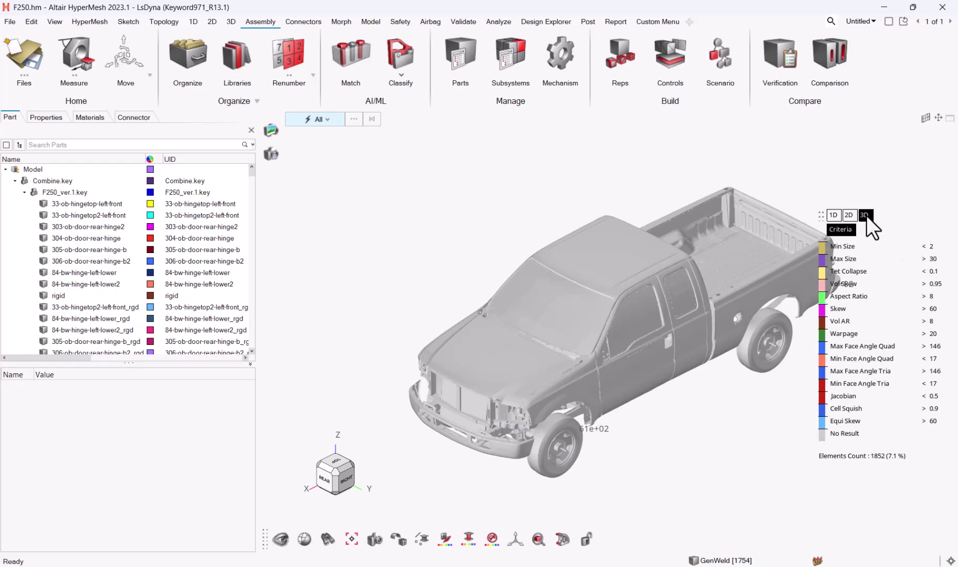
- Set No Result As to Transparent and show 2D quality criteria (6379 elements flagged)
{"action": "right_click", "coordinate": [822, 220]}
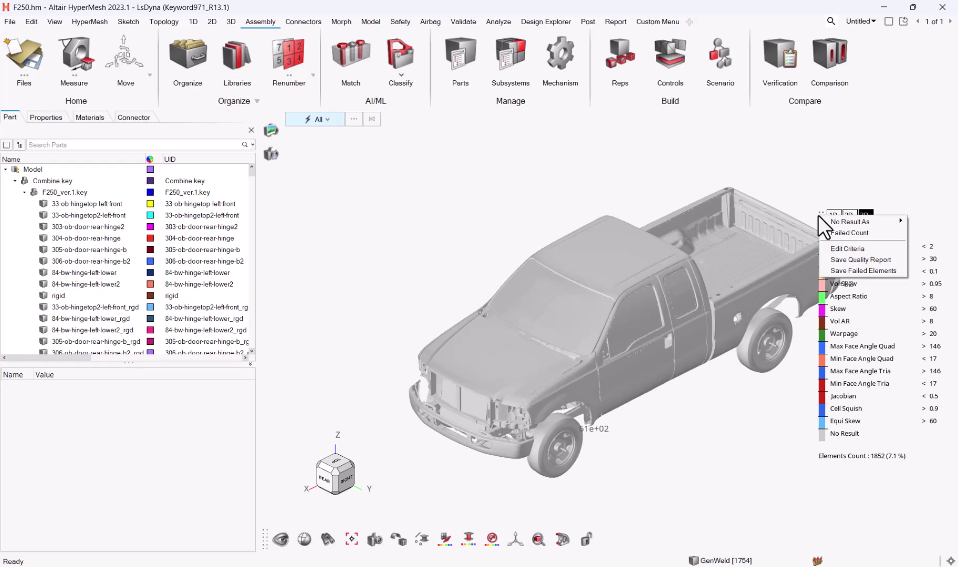
{"action": "mouse_move", "coordinate": [827, 219]}
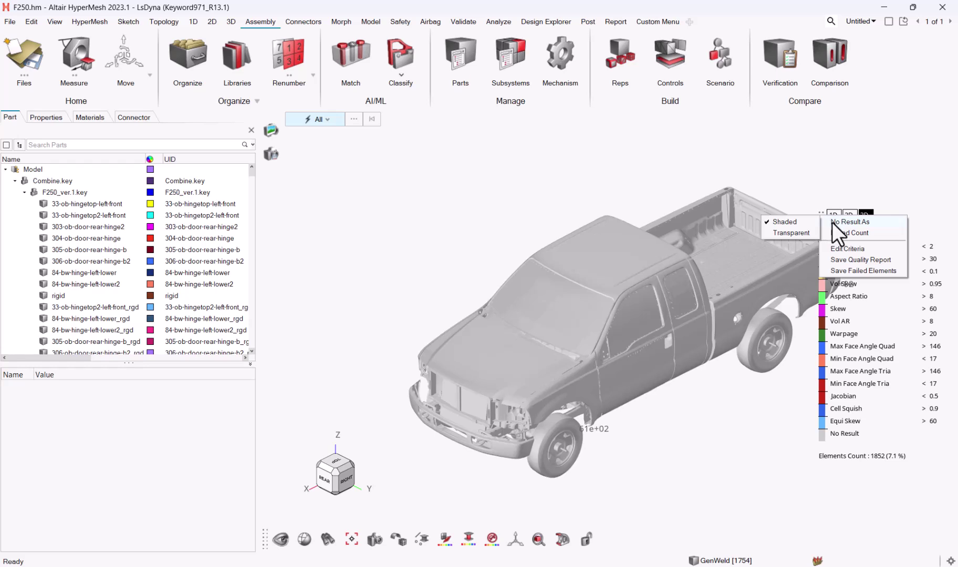
{"action": "left_click", "coordinate": [791, 236]}
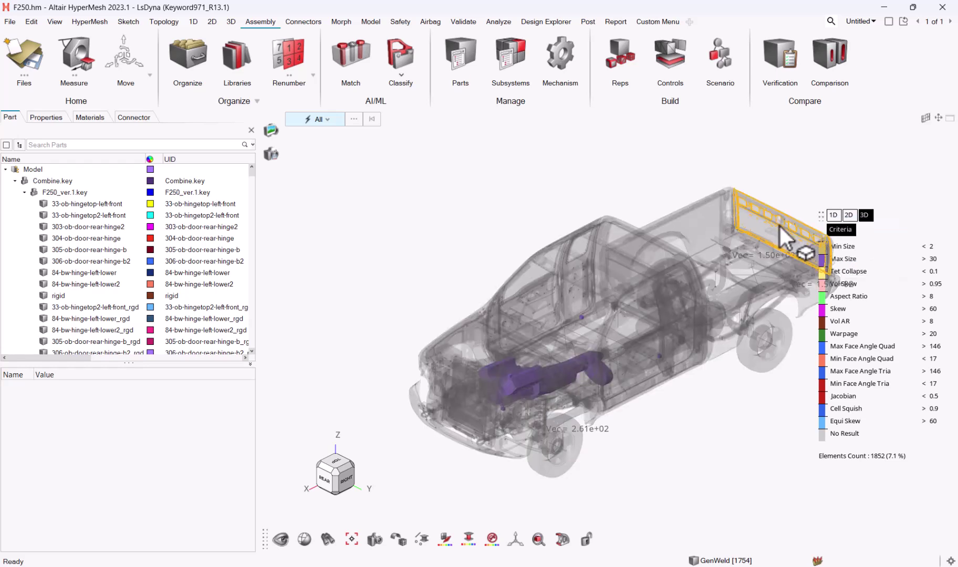
{"action": "left_click", "coordinate": [848, 214]}
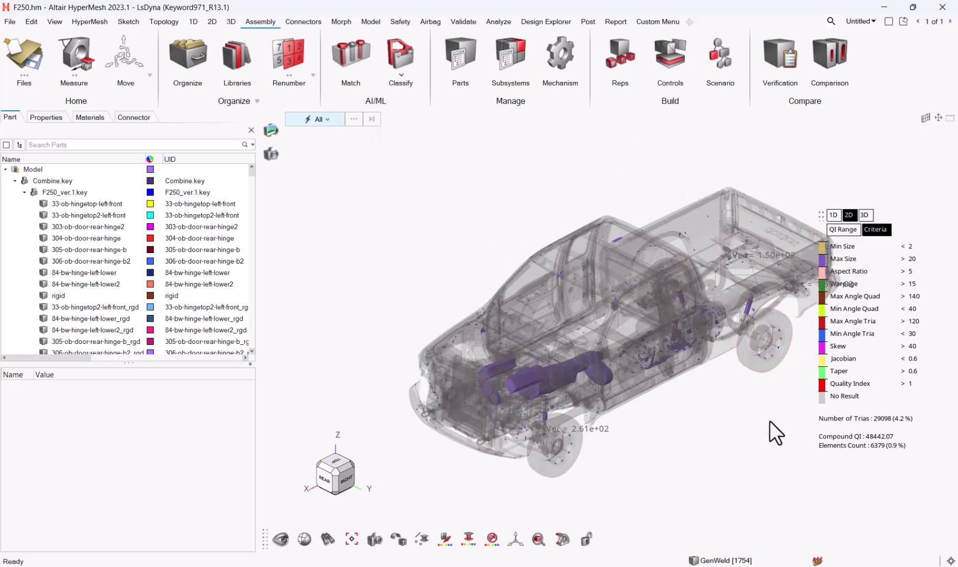
- Switch to the 2023.1 session with Fittings_haigh-Final_trial3.hm open in OptiStruct
{"action": "mouse_move", "coordinate": [735, 564]}
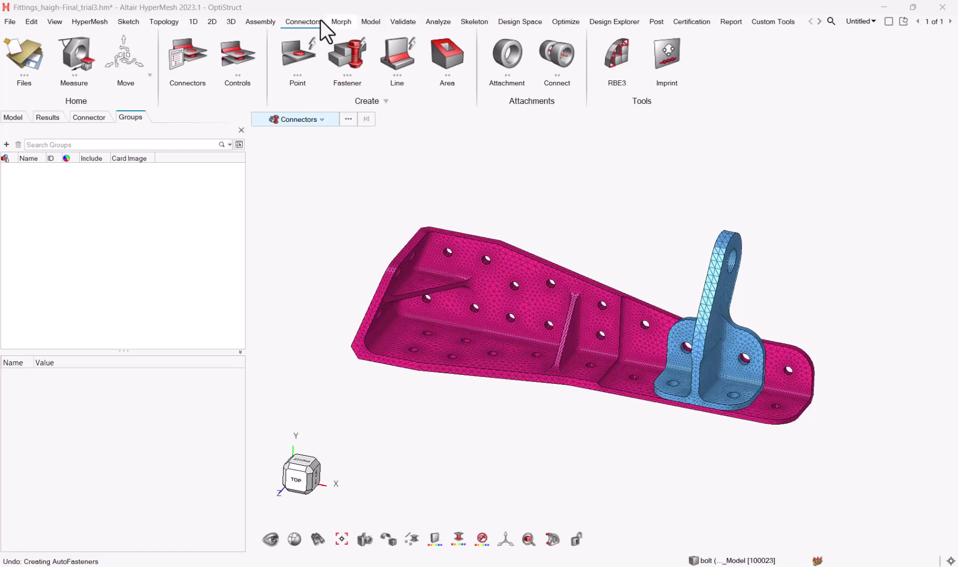
- Create fasteners between the pink bracket and the blue fitting
{"action": "left_click", "coordinate": [363, 53]}
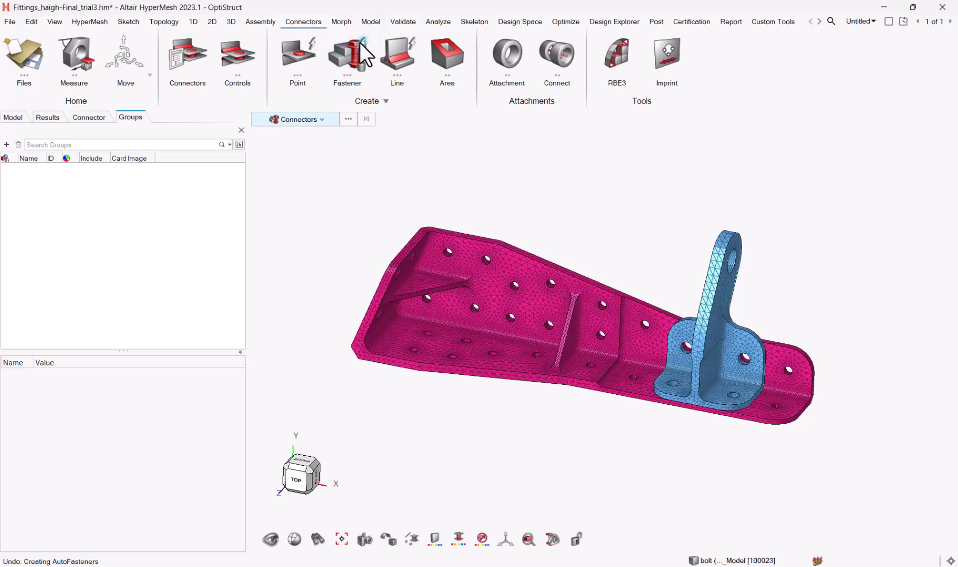
{"action": "left_click_drag", "start_coordinate": [414, 167], "coordinate": [877, 466]}
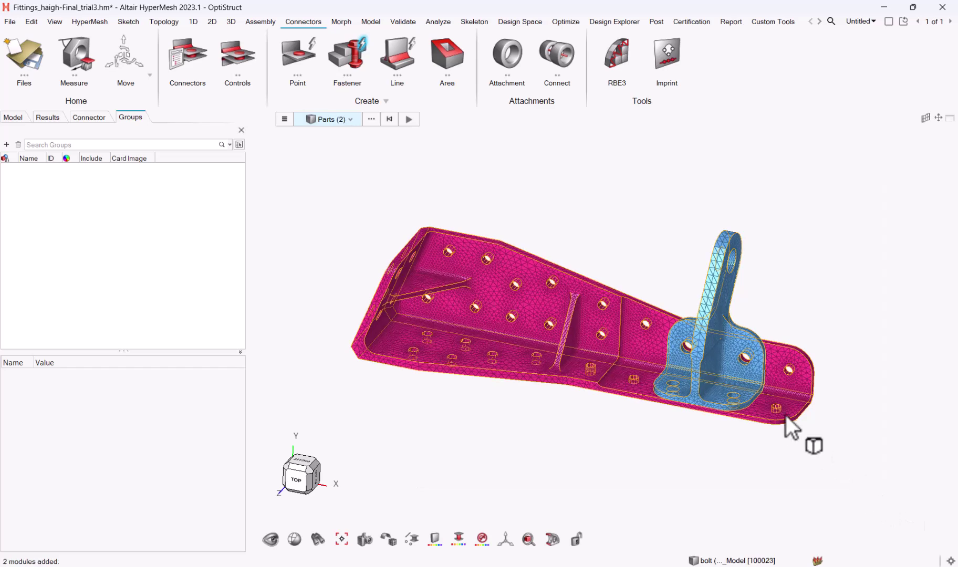
{"action": "left_click", "coordinate": [409, 120]}
{"action": "middle_click_drag", "start_coordinate": [738, 389], "coordinate": [633, 353]}
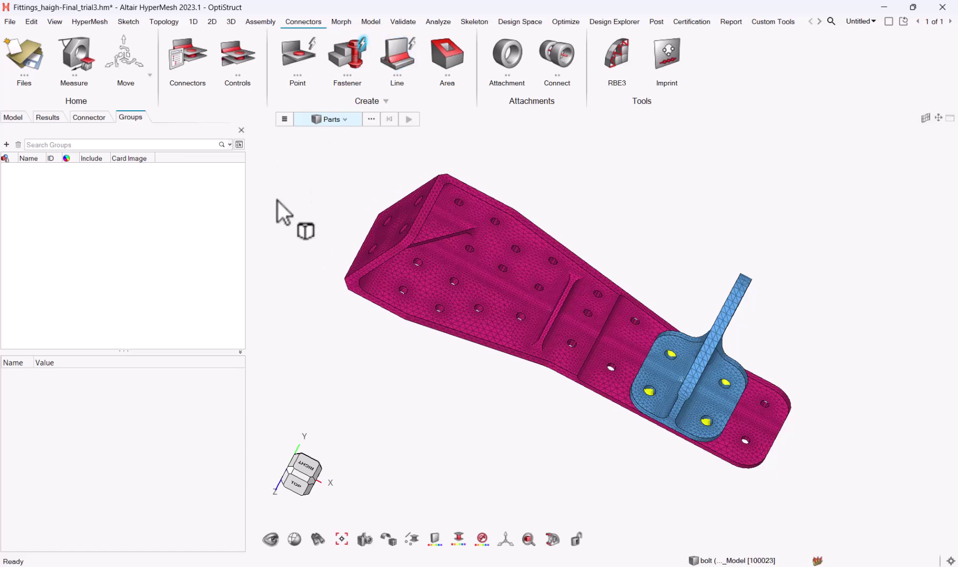
- Assign the SolidBolt connector control to all four fasteners
{"action": "left_click", "coordinate": [88, 117]}
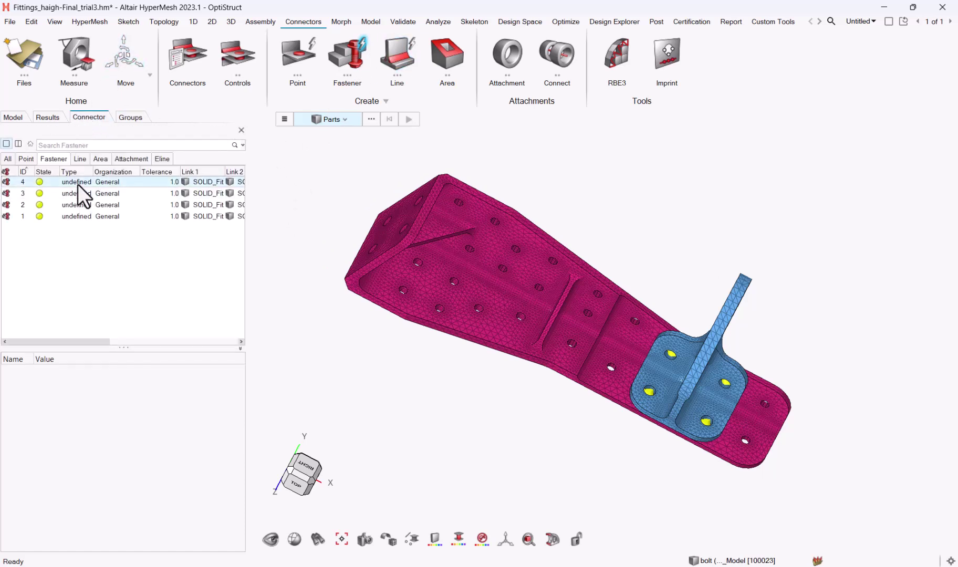
{"action": "left_click", "coordinate": [87, 216], "text": "shift"}
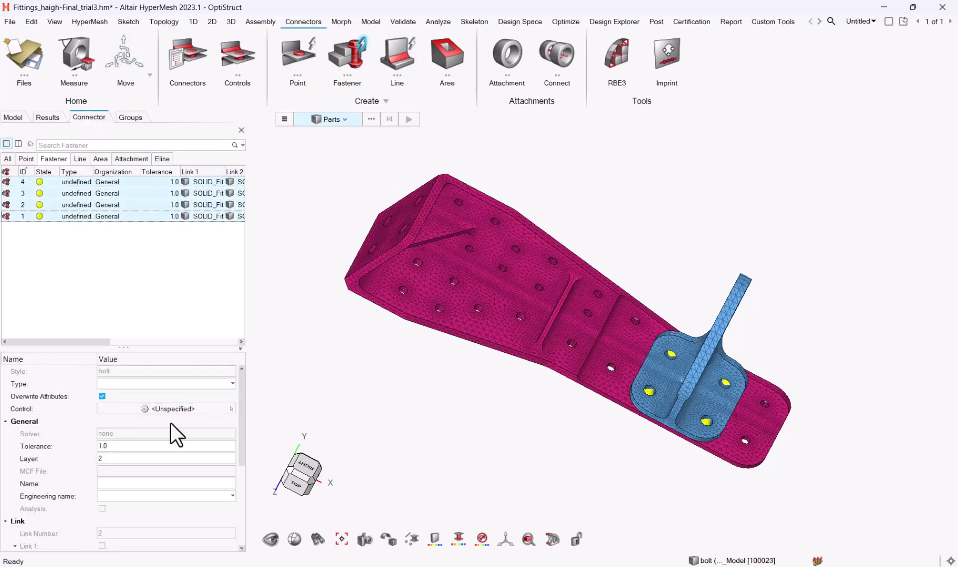
{"action": "left_click", "coordinate": [167, 409]}
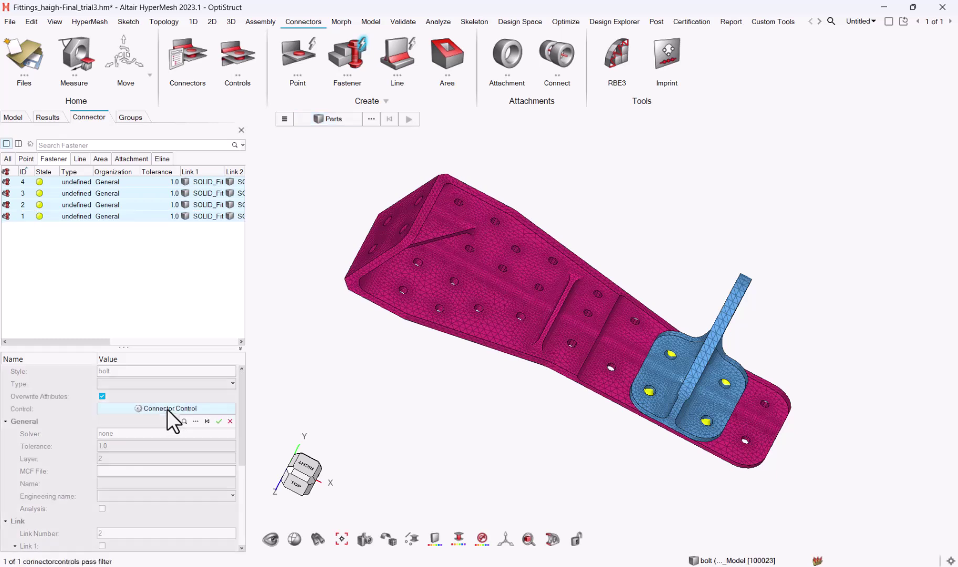
{"action": "left_click", "coordinate": [196, 421]}
{"action": "left_click", "coordinate": [120, 431]}
{"action": "left_click", "coordinate": [393, 552]}
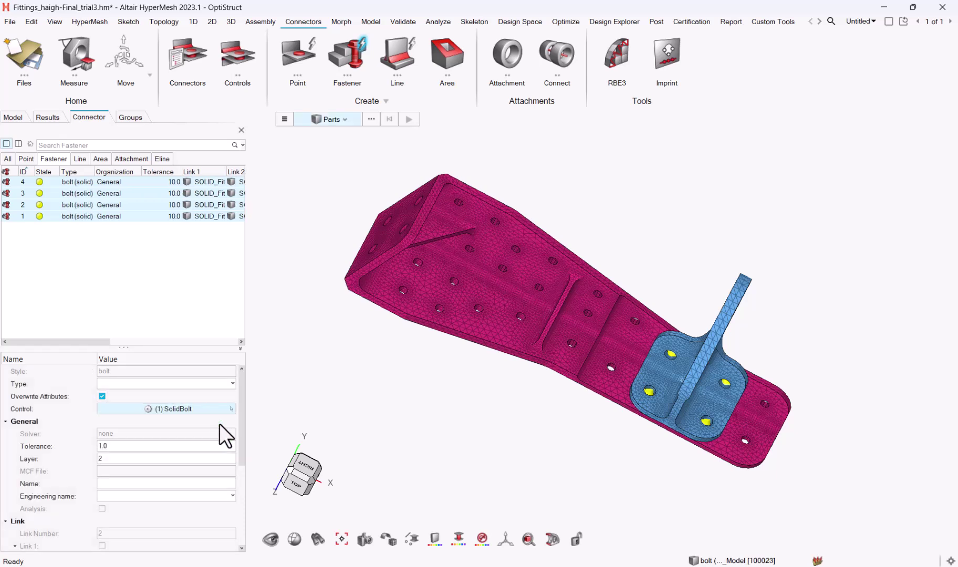
- Realize the four fasteners as solid bolts, inspect them, and list the generated contact and tie groups
{"action": "right_click", "coordinate": [63, 184]}
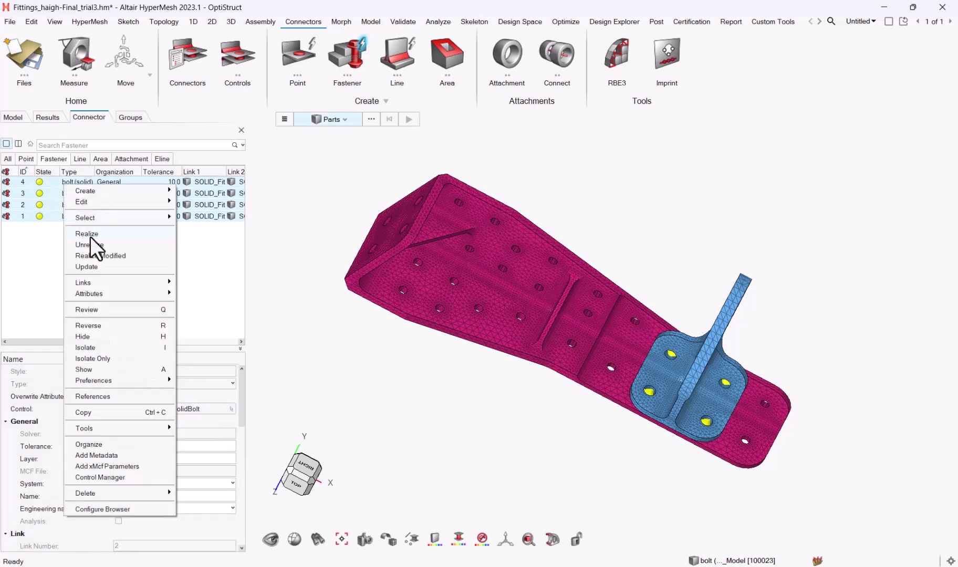
{"action": "left_click", "coordinate": [91, 240]}
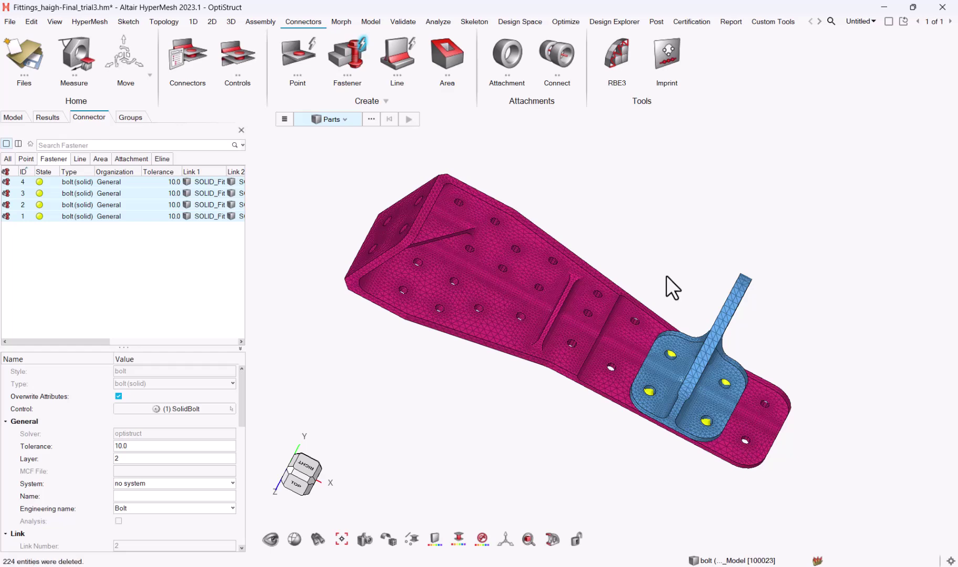
{"action": "left_click_drag", "start_coordinate": [710, 396], "coordinate": [714, 320], "text": "ctrl"}
{"action": "scroll", "coordinate": [663, 455], "scroll_direction": "up", "scroll_amount": 5}
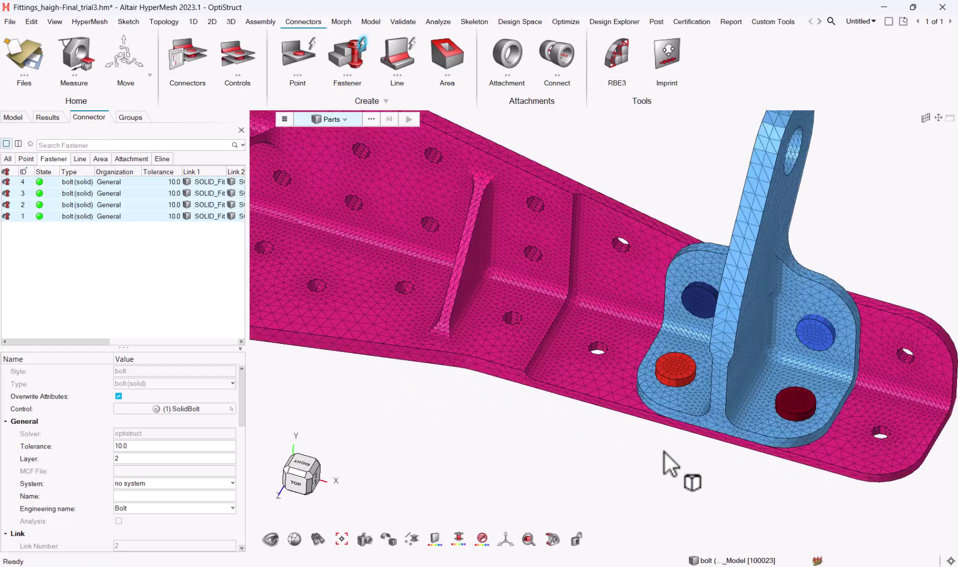
{"action": "scroll", "coordinate": [655, 371], "scroll_direction": "up", "scroll_amount": 4}
{"action": "scroll", "coordinate": [582, 314], "scroll_direction": "down", "scroll_amount": 2}
{"action": "scroll", "coordinate": [579, 314], "scroll_direction": "up", "scroll_amount": 2}
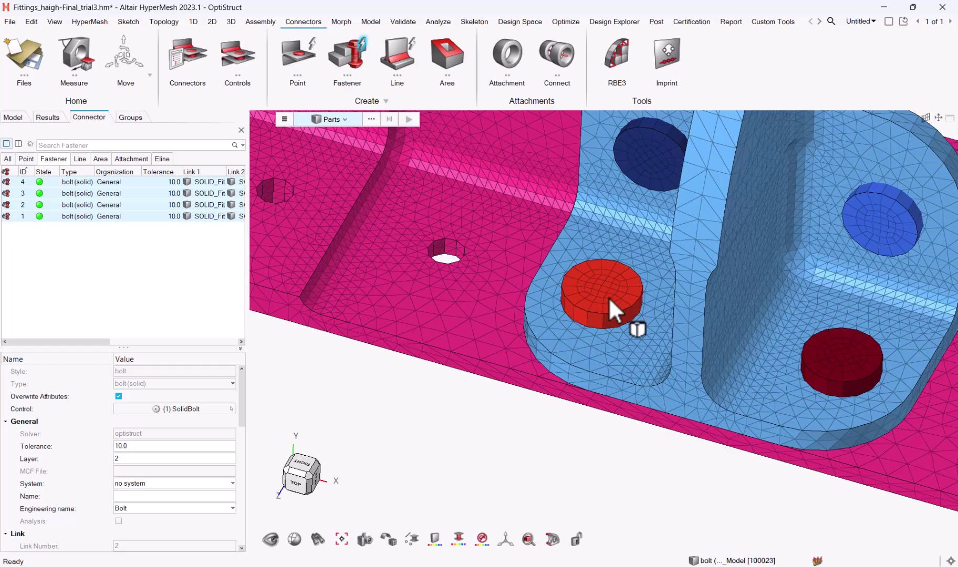
{"action": "left_click_drag", "start_coordinate": [609, 298], "coordinate": [473, 325], "text": "ctrl"}
{"action": "left_click", "coordinate": [129, 118]}
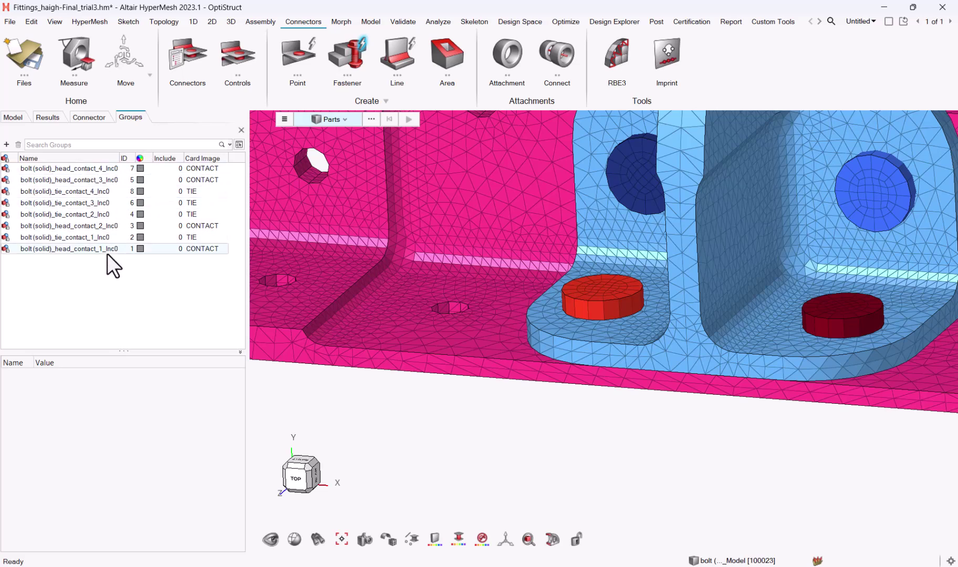
- Review the head_contact_4 group on the bracket model
{"action": "left_click", "coordinate": [77, 169]}
{"action": "right_click", "coordinate": [78, 169]}
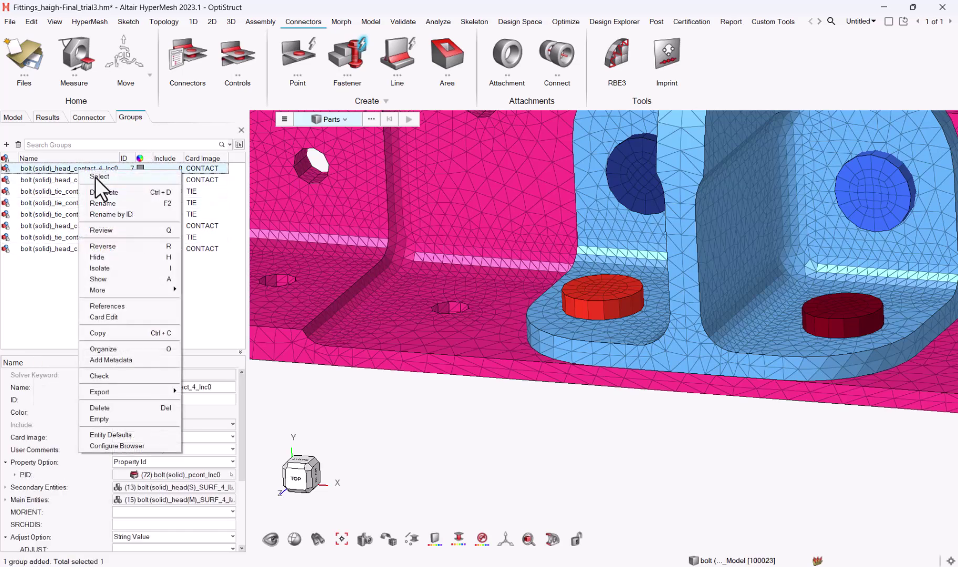
{"action": "left_click", "coordinate": [118, 234]}
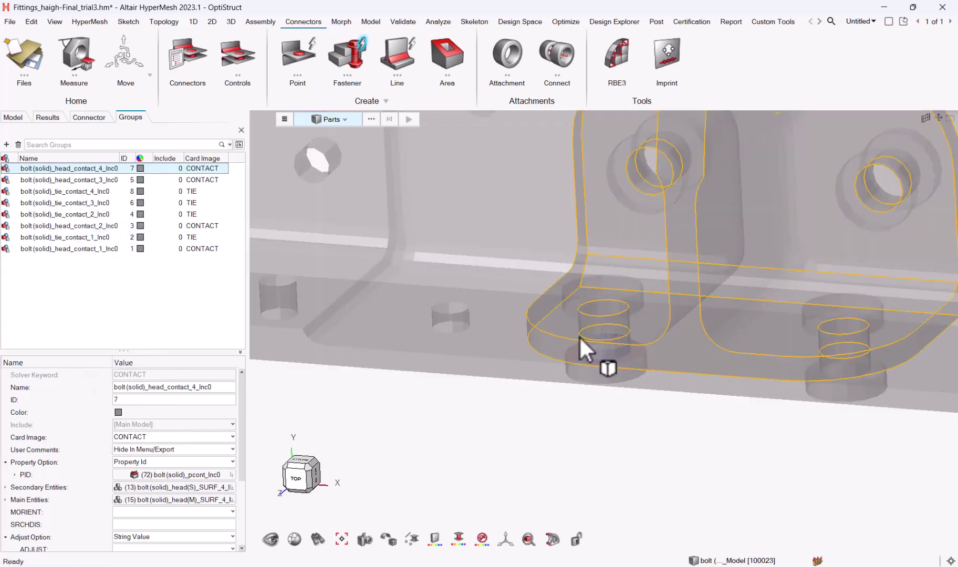
{"action": "mouse_move", "coordinate": [568, 342]}
{"action": "left_mouse_down", "text": "ctrl"}
{"action": "mouse_move", "coordinate": [496, 321]}
{"action": "mouse_move", "coordinate": [565, 294]}
{"action": "mouse_move", "coordinate": [595, 349]}
{"action": "left_mouse_up", "text": "ctrl"}
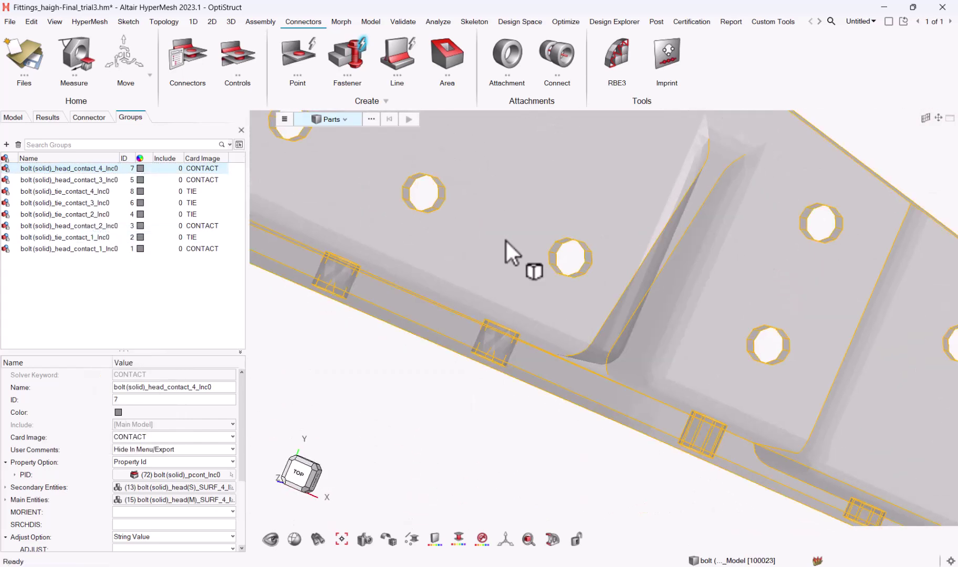
{"action": "mouse_move", "coordinate": [509, 250]}
{"action": "left_mouse_down", "text": "ctrl"}
{"action": "mouse_move", "coordinate": [505, 298]}
{"action": "mouse_move", "coordinate": [506, 278]}
{"action": "left_mouse_up", "text": "ctrl"}
{"action": "key", "text": "f"}
{"action": "scroll", "coordinate": [509, 243], "scroll_direction": "up", "scroll_amount": 8}
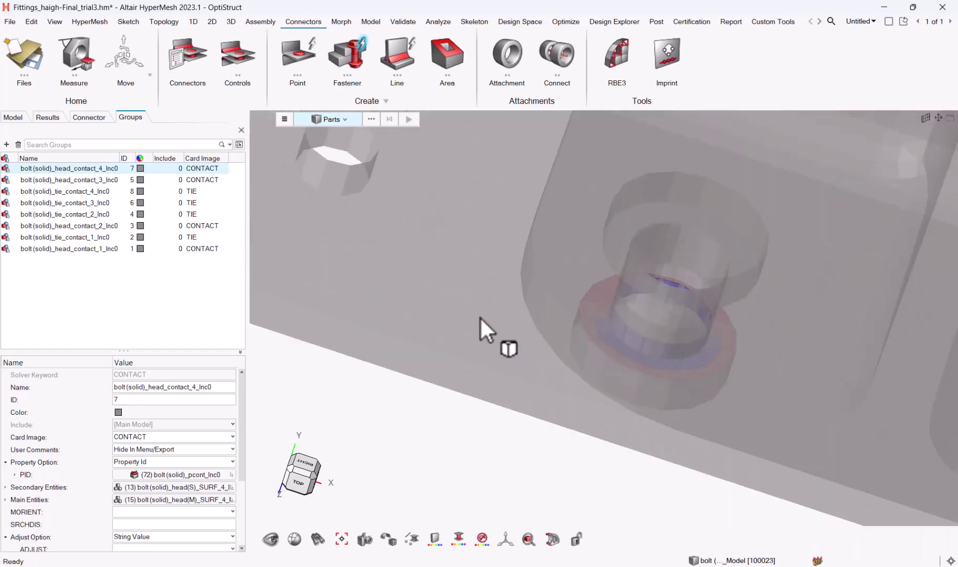
- Review head_contact_3 and tie_contact_4, then measure across a bolt hole, reading 0.21
{"action": "left_click", "coordinate": [66, 178]}
{"action": "left_click_drag", "start_coordinate": [620, 283], "coordinate": [685, 271], "text": "ctrl"}
{"action": "scroll", "coordinate": [677, 270], "scroll_direction": "down", "scroll_amount": 8}
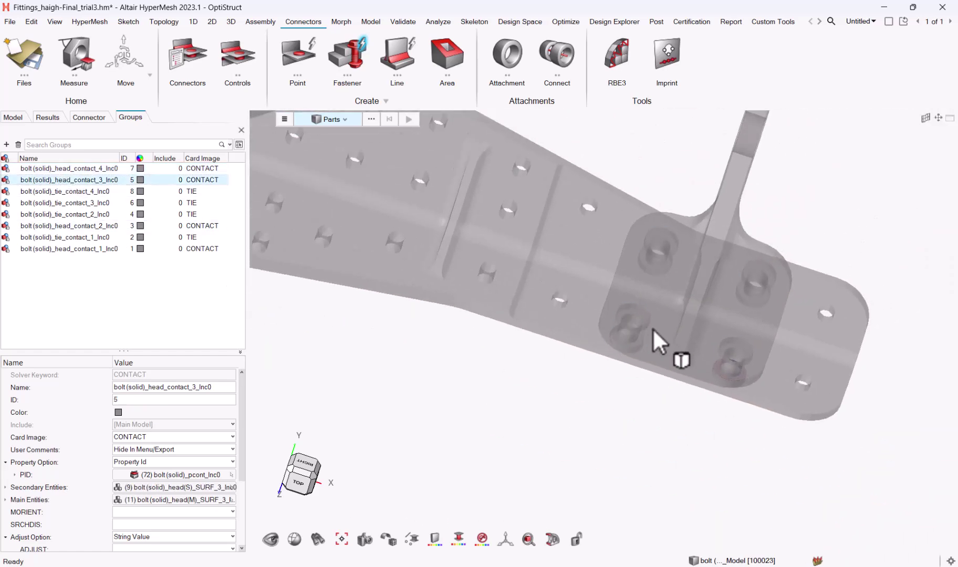
{"action": "left_click_drag", "start_coordinate": [658, 336], "coordinate": [351, 260], "text": "ctrl"}
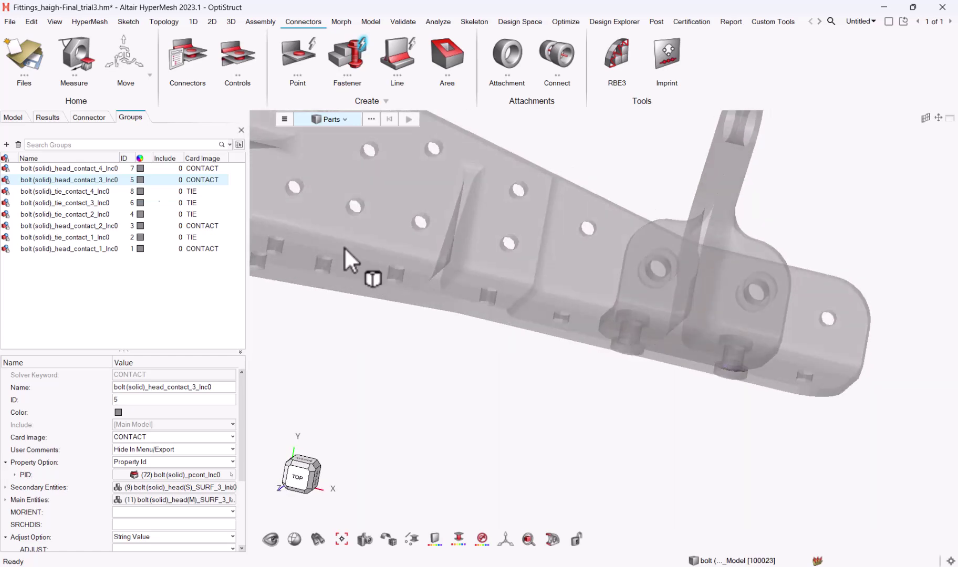
{"action": "left_click", "coordinate": [42, 191]}
{"action": "mouse_move", "coordinate": [661, 329]}
{"action": "left_mouse_down", "text": "ctrl"}
{"action": "mouse_move", "coordinate": [648, 323]}
{"action": "mouse_move", "coordinate": [669, 331]}
{"action": "left_mouse_up", "text": "ctrl"}
{"action": "left_click_drag", "start_coordinate": [385, 260], "coordinate": [466, 325], "text": "ctrl"}
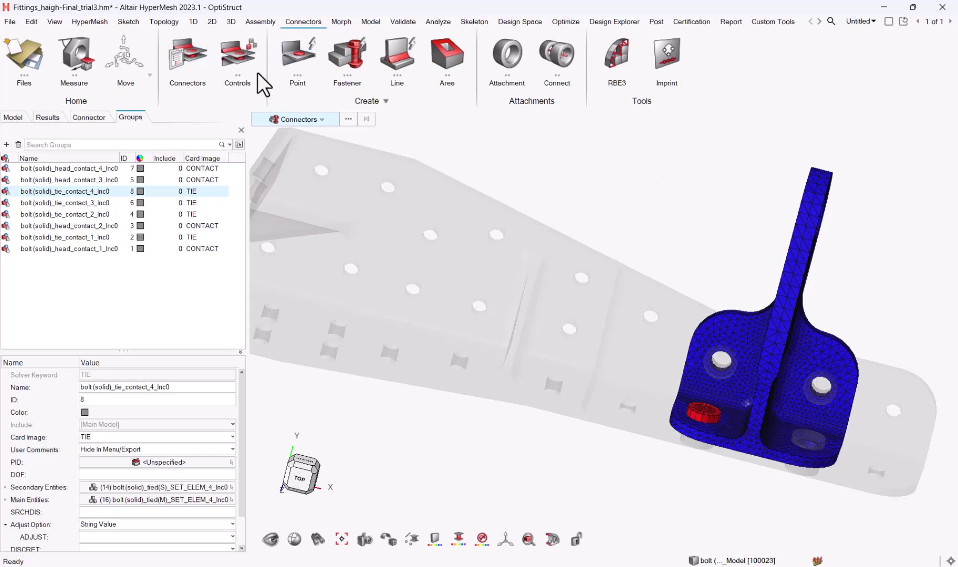
{"action": "left_click", "coordinate": [74, 54]}
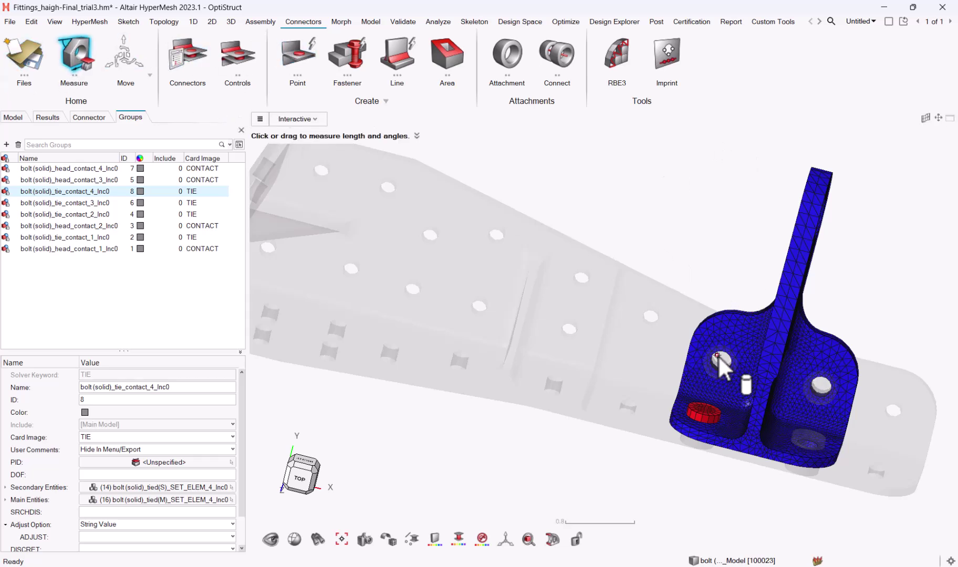
{"action": "left_click_drag", "start_coordinate": [714, 354], "coordinate": [730, 362]}
- Measure the hole rim edge, then fix a 0.22 measurement along the bolt hole wall
{"action": "scroll", "coordinate": [735, 364], "scroll_direction": "up", "scroll_amount": 6}
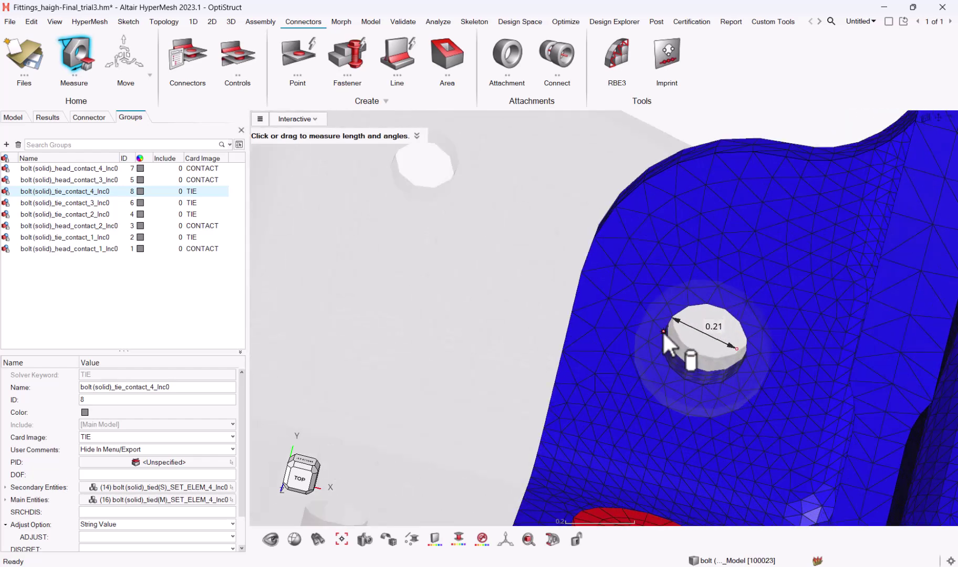
{"action": "left_click", "coordinate": [676, 325]}
{"action": "scroll", "coordinate": [682, 336], "scroll_direction": "up", "scroll_amount": 5}
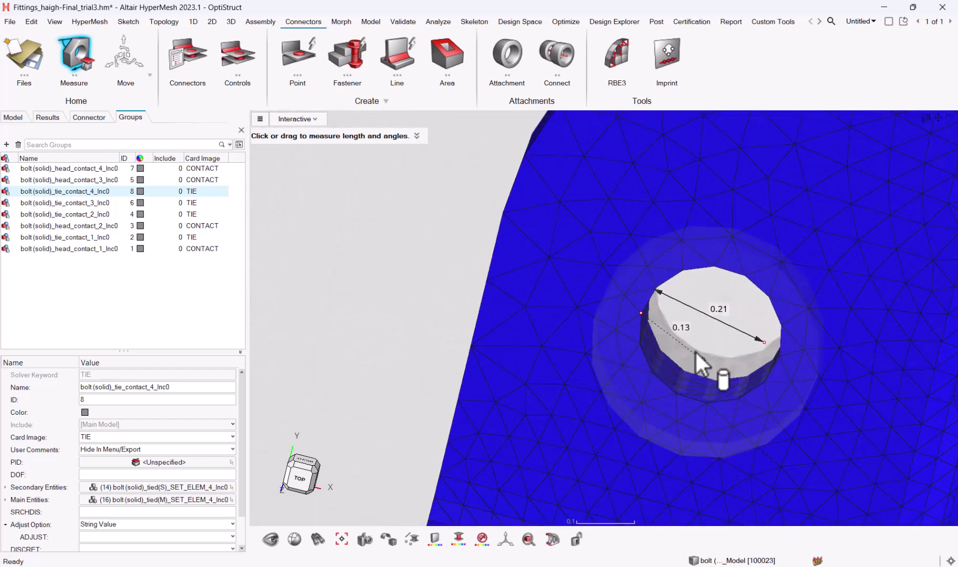
{"action": "middle_click_drag", "start_coordinate": [697, 314], "coordinate": [740, 250]}
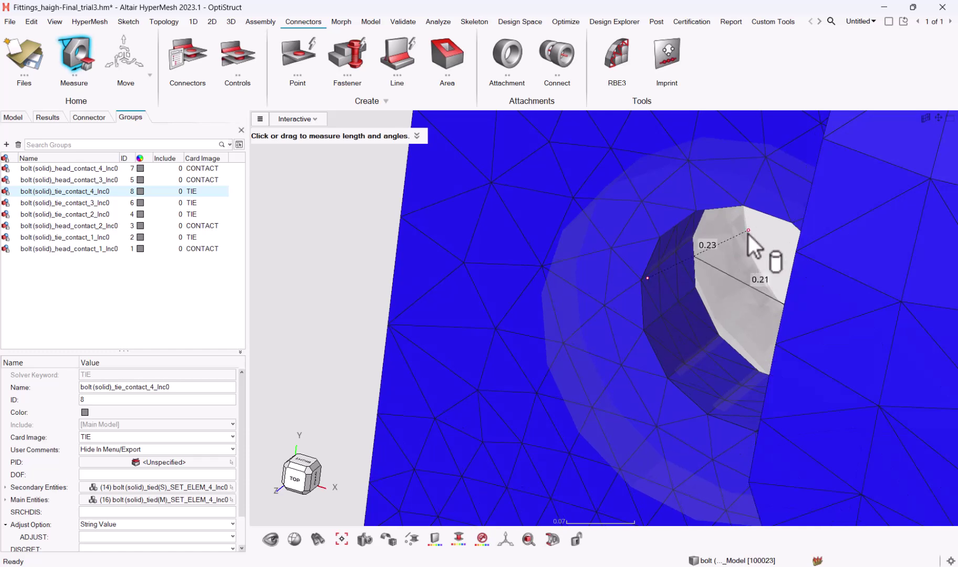
{"action": "left_click", "coordinate": [745, 232]}
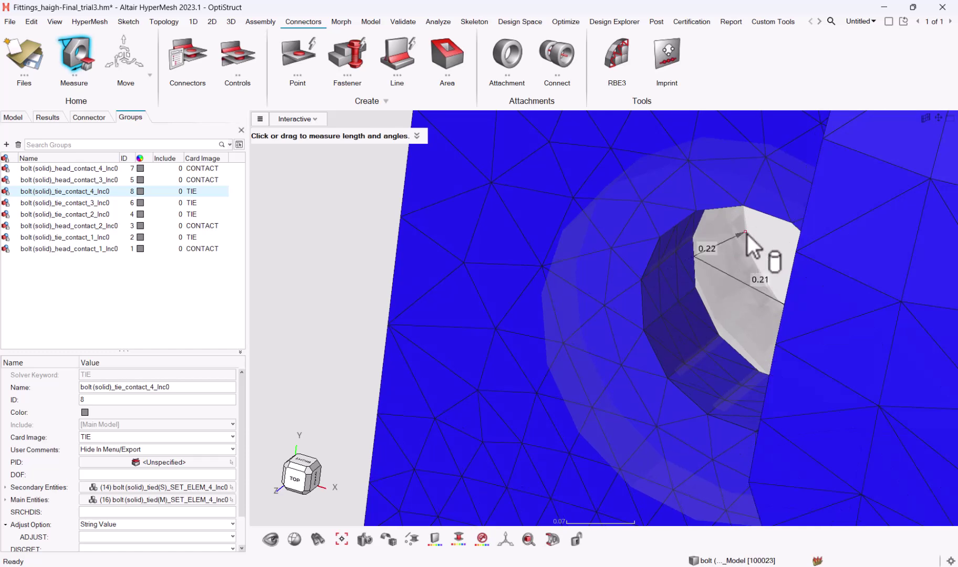
- Return to fastener creation, check its hole-detection options, and review the tie_contact_4 group on the bracket
{"action": "left_click", "coordinate": [362, 43]}
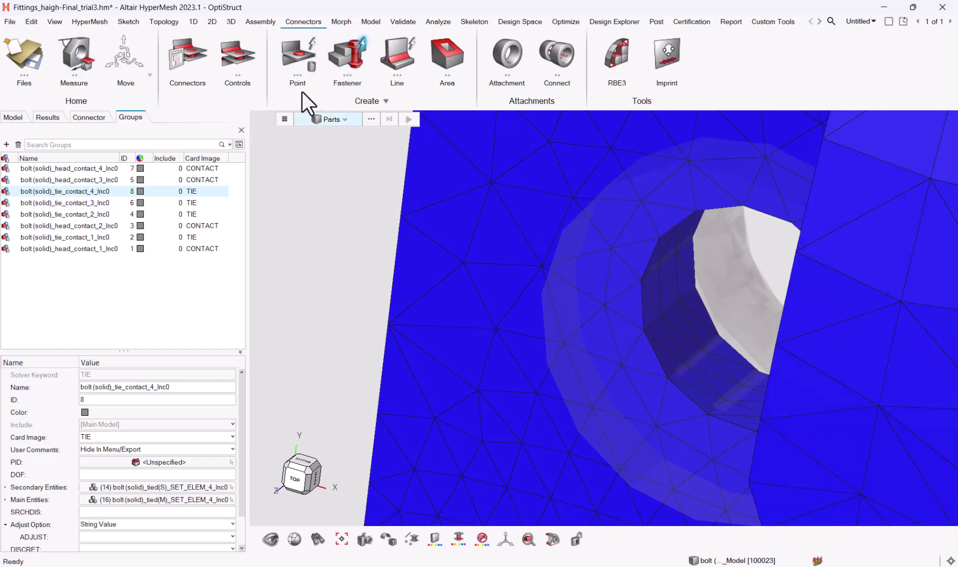
{"action": "left_click", "coordinate": [285, 119]}
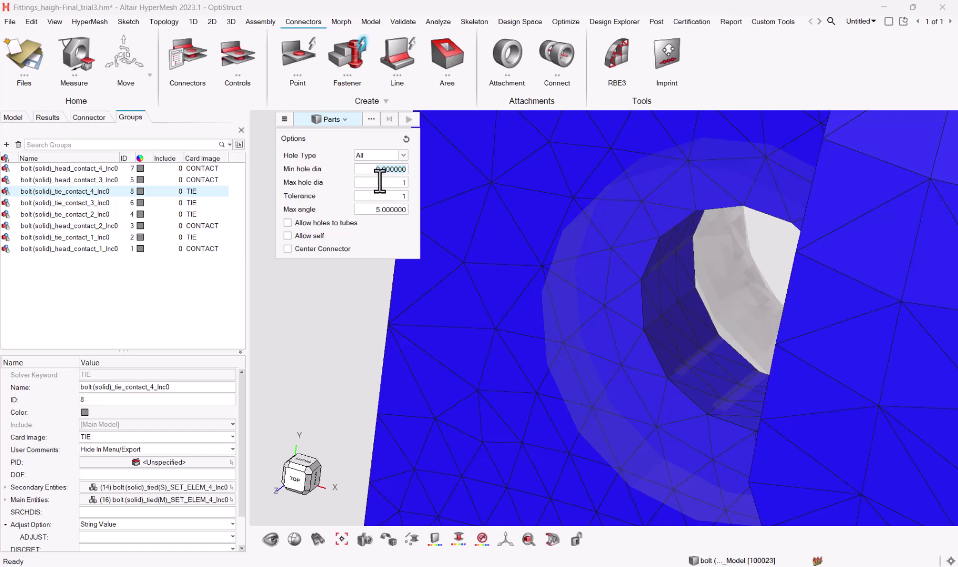
{"action": "scroll", "coordinate": [504, 242], "scroll_direction": "down", "scroll_amount": 8}
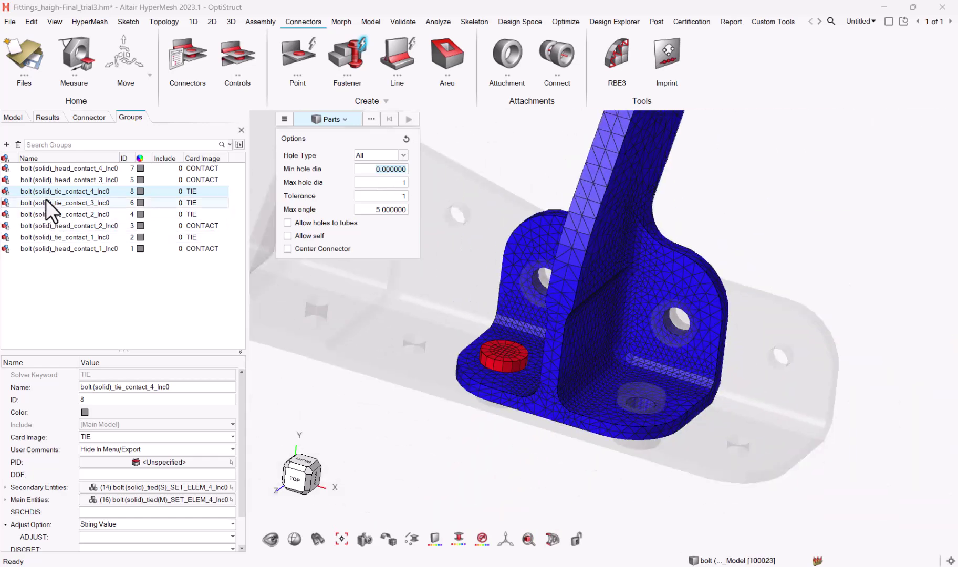
{"action": "right_click", "coordinate": [49, 191]}
{"action": "left_click", "coordinate": [90, 254]}
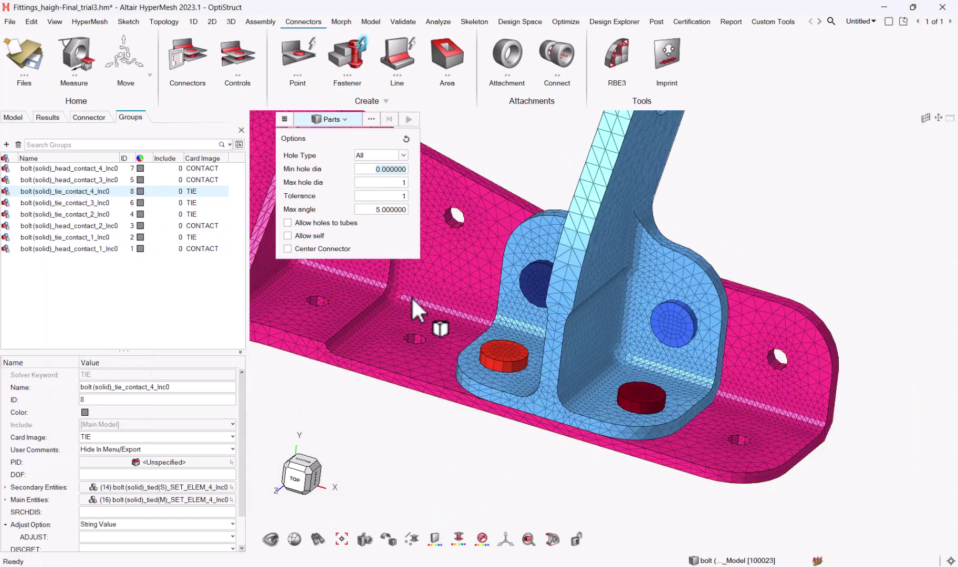
{"action": "middle_click_drag", "start_coordinate": [513, 162], "coordinate": [481, 229]}
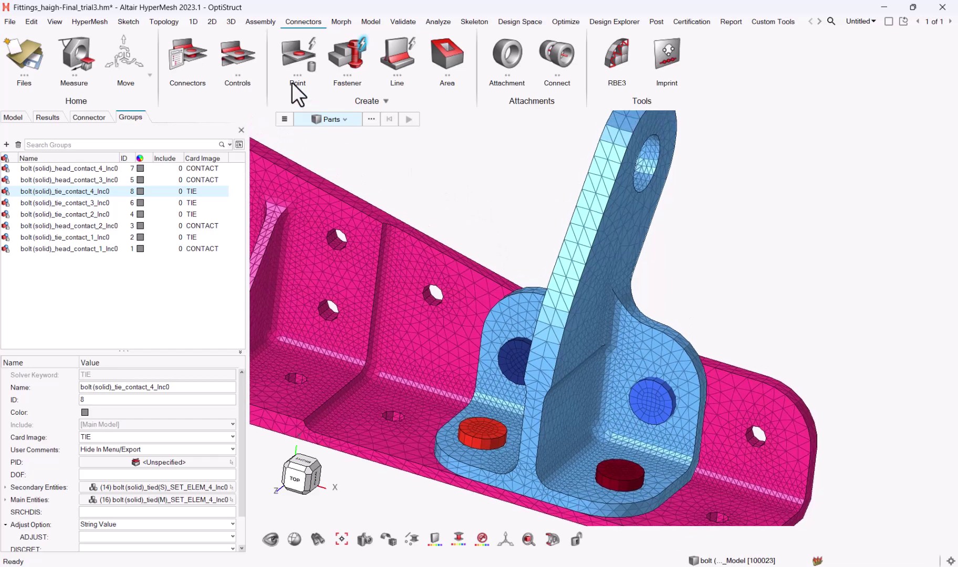
- Open the SolidBolt control in the Connector Control Manager, keeping Pattern5 as the solid type
{"action": "left_click", "coordinate": [229, 55]}
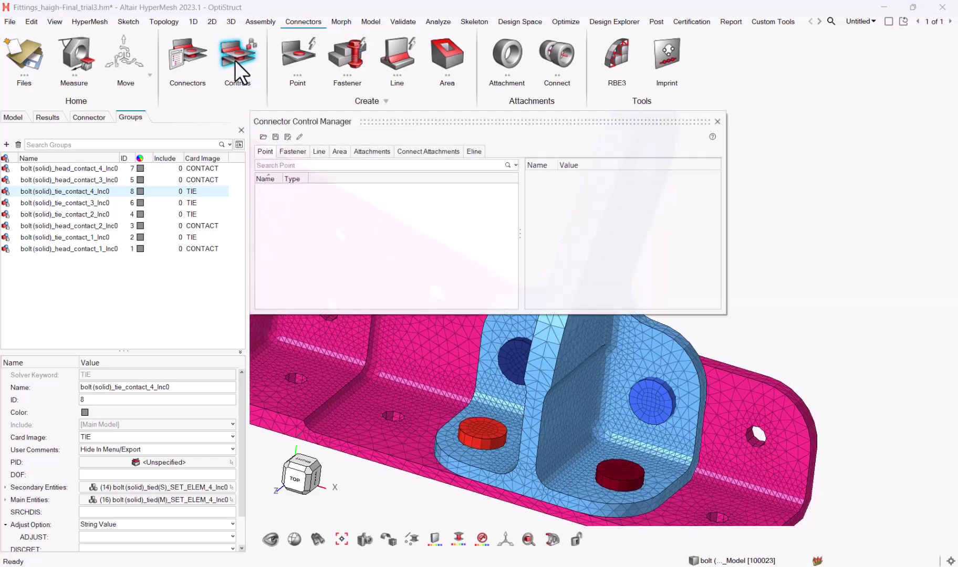
{"action": "left_click", "coordinate": [294, 153]}
{"action": "left_click", "coordinate": [315, 188]}
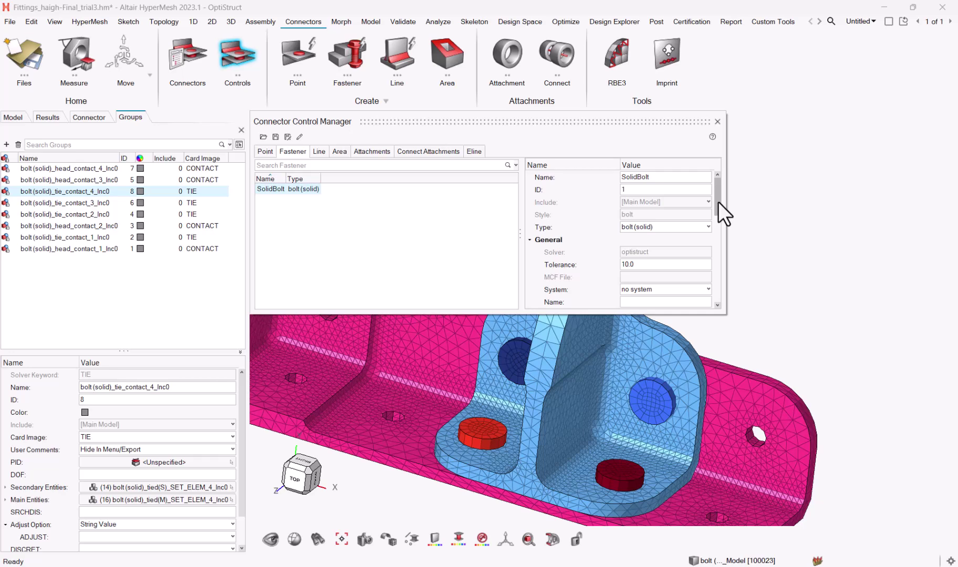
{"action": "left_click_drag", "start_coordinate": [717, 201], "coordinate": [723, 246]}
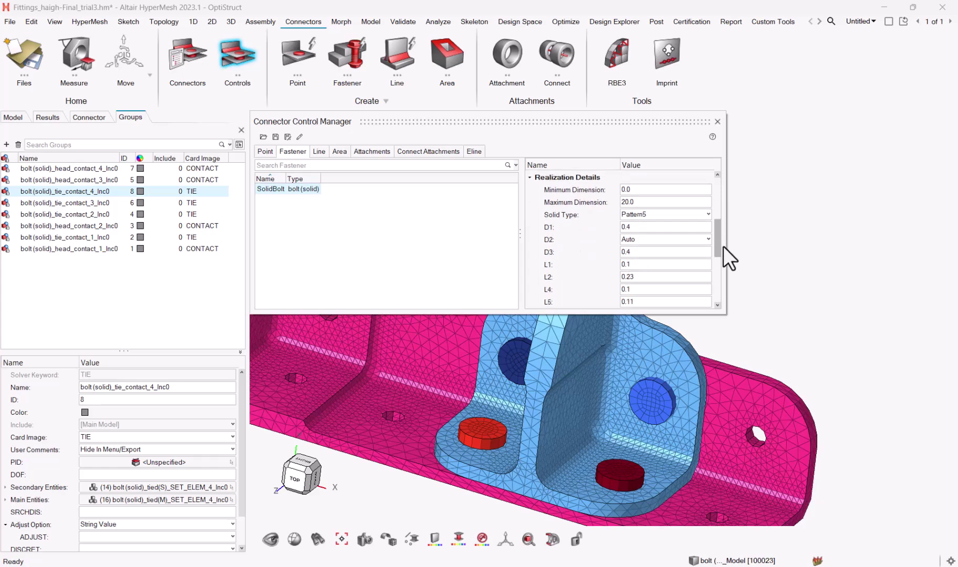
{"action": "left_click", "coordinate": [704, 215]}
{"action": "left_click", "coordinate": [705, 215]}
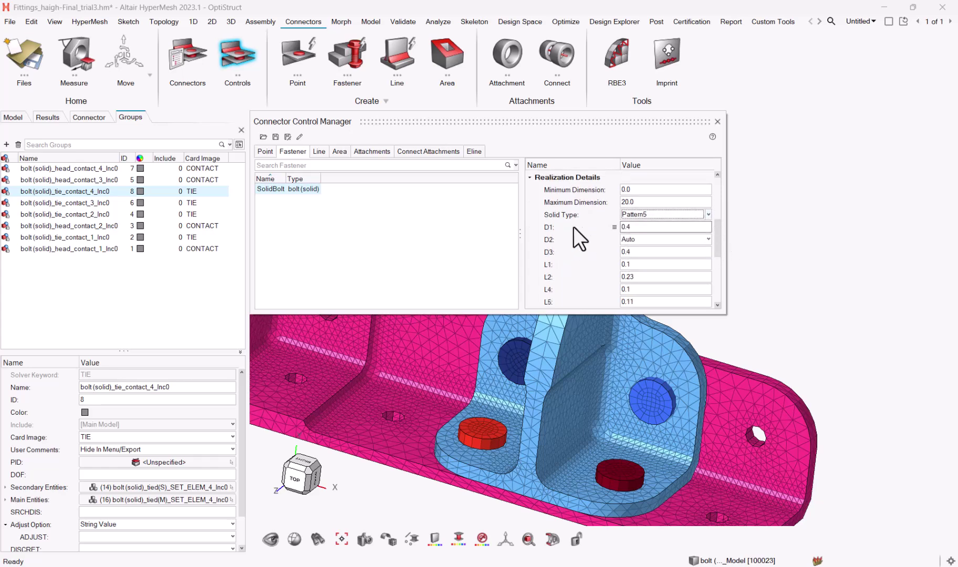
{"action": "mouse_move", "coordinate": [574, 229]}
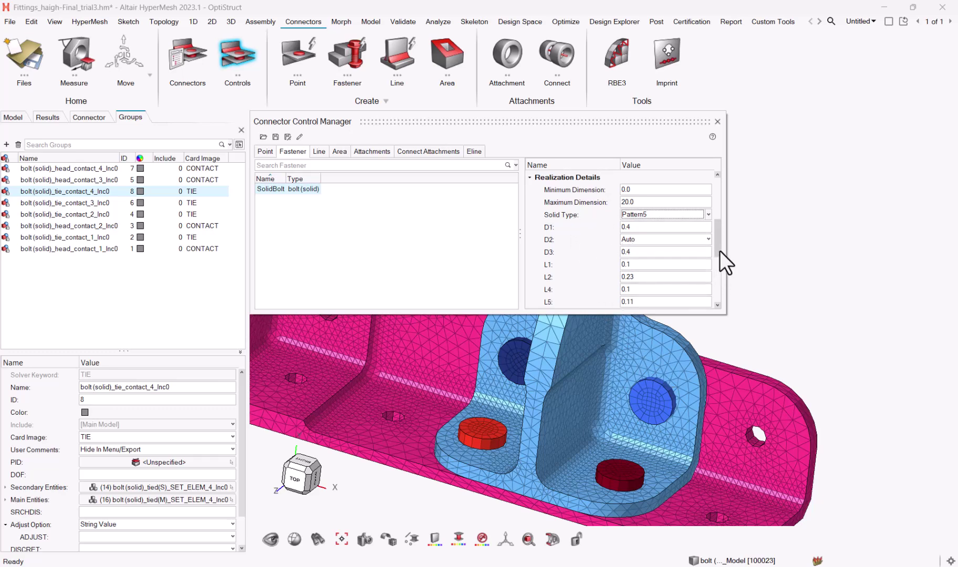
- Keep Hexa as the mesh type, enable Pretension, and set Initial Stress to 20
{"action": "left_click_drag", "start_coordinate": [719, 251], "coordinate": [719, 268]}
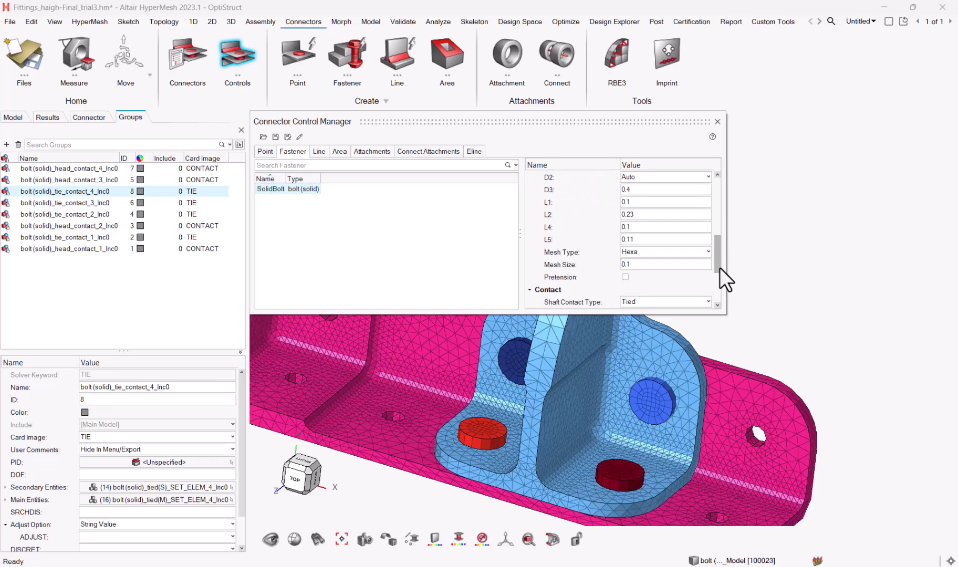
{"action": "left_click", "coordinate": [653, 255]}
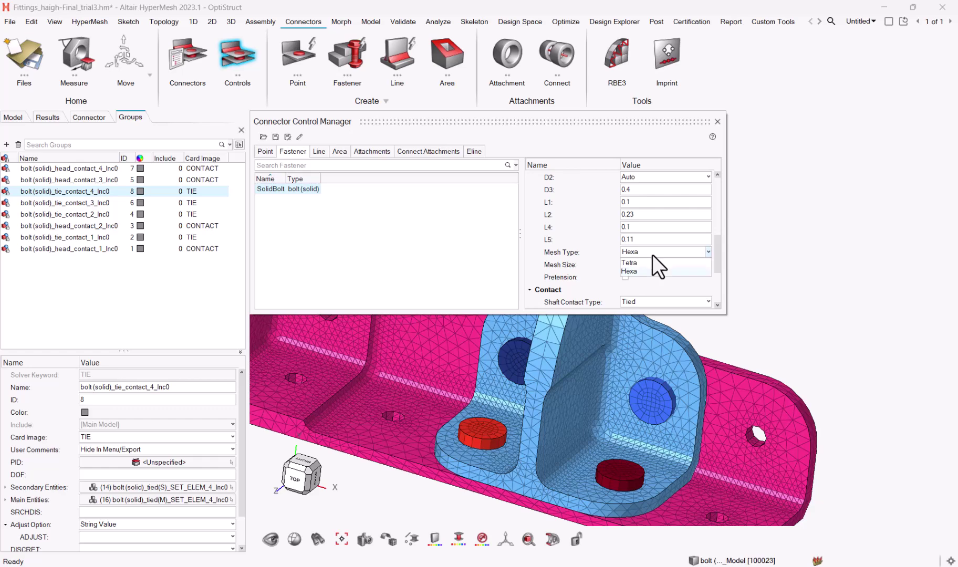
{"action": "left_click", "coordinate": [709, 269]}
{"action": "left_click_drag", "start_coordinate": [718, 261], "coordinate": [719, 274]}
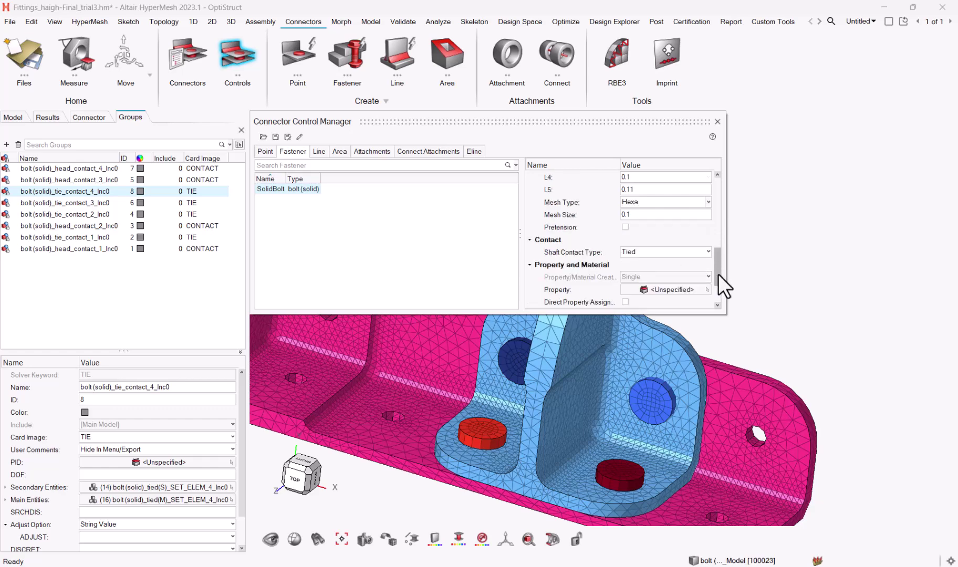
{"action": "left_click", "coordinate": [625, 227]}
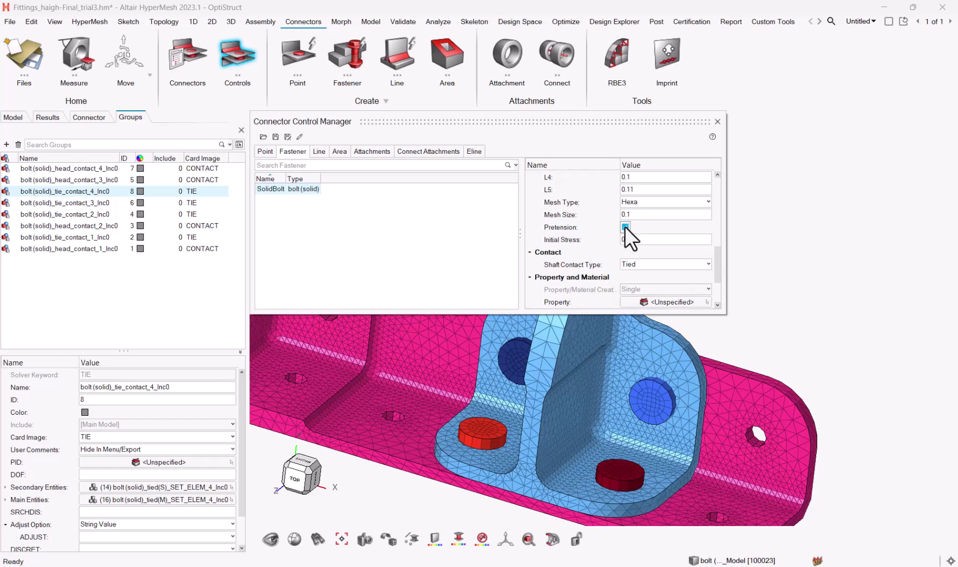
{"action": "left_click", "coordinate": [633, 240]}
{"action": "type", "text": "20"}
- Realize the four bolt connectors from the Connector list
{"action": "left_click", "coordinate": [89, 116]}
{"action": "right_click", "coordinate": [70, 210]}
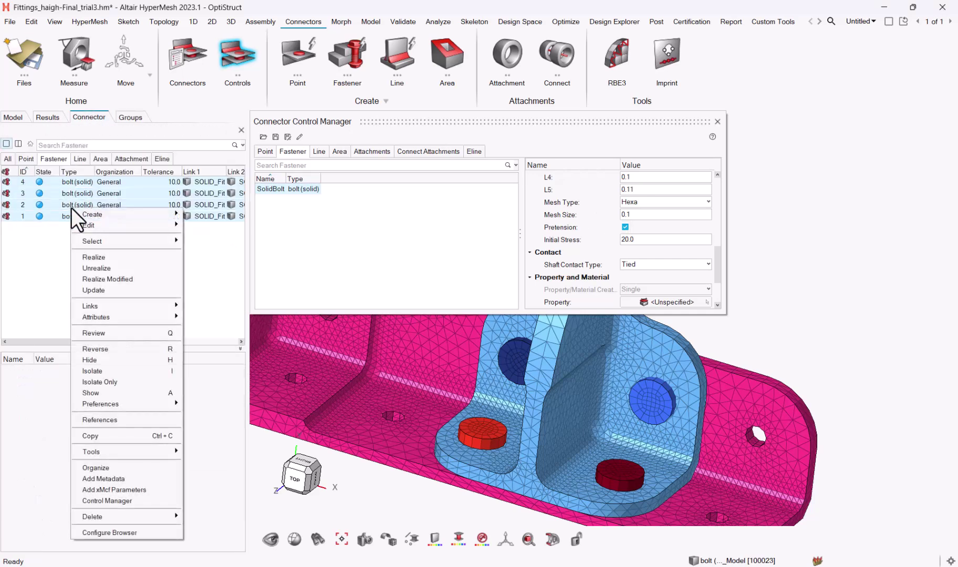
{"action": "left_click", "coordinate": [117, 257]}
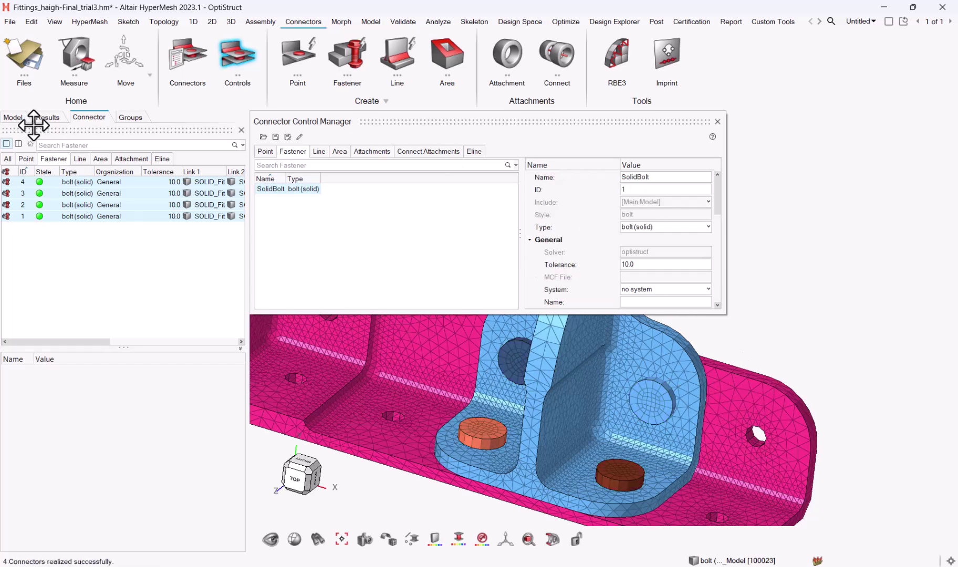
- Review the PTFORCE pretension loads in the Model browser and inspect them on the bolts
{"action": "left_click", "coordinate": [19, 115]}
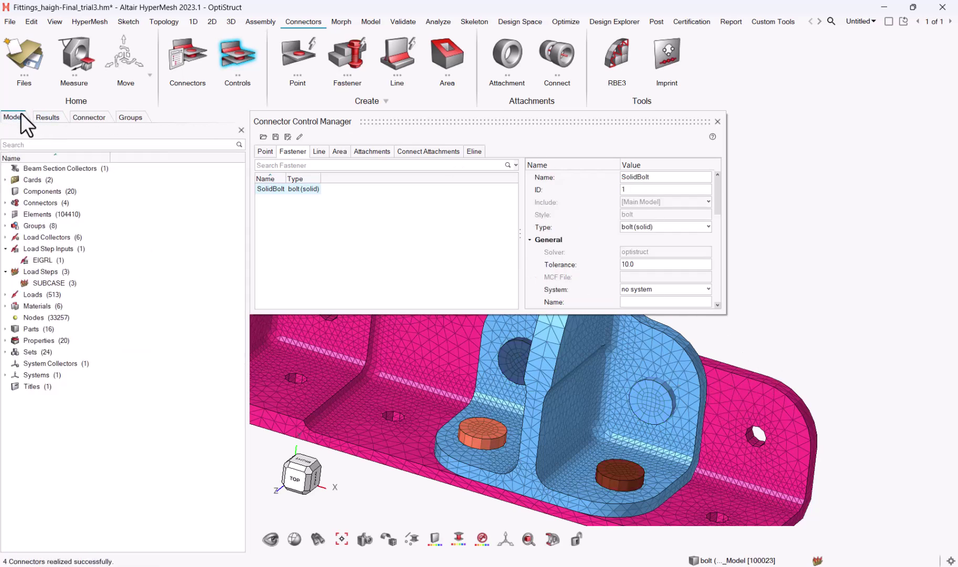
{"action": "left_click", "coordinate": [6, 237]}
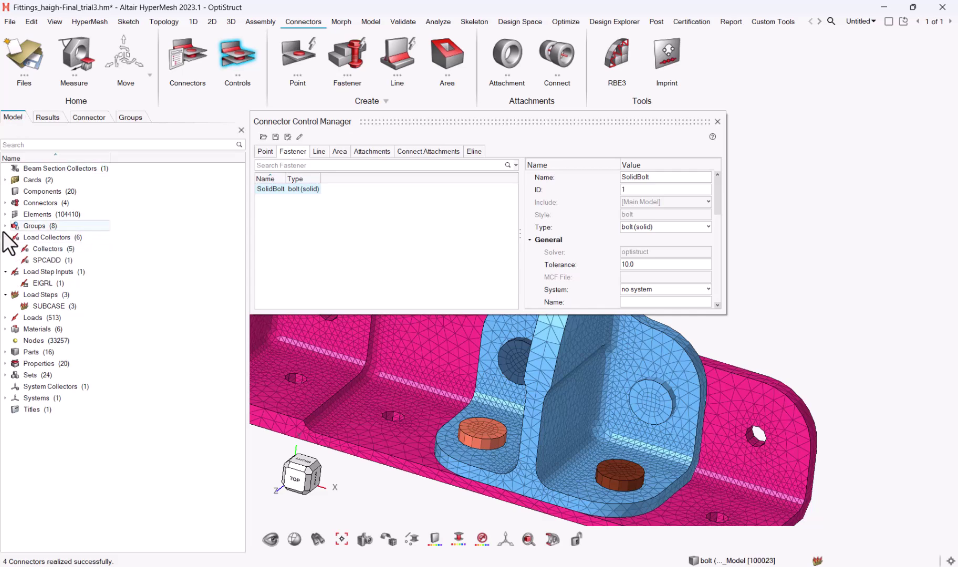
{"action": "left_click", "coordinate": [6, 317]}
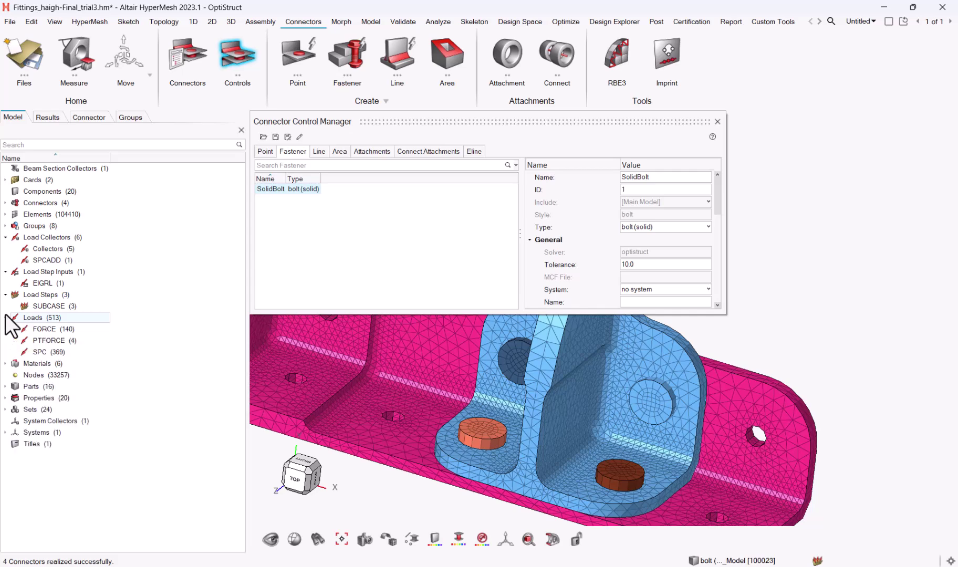
{"action": "right_click", "coordinate": [39, 339]}
{"action": "left_click", "coordinate": [79, 360]}
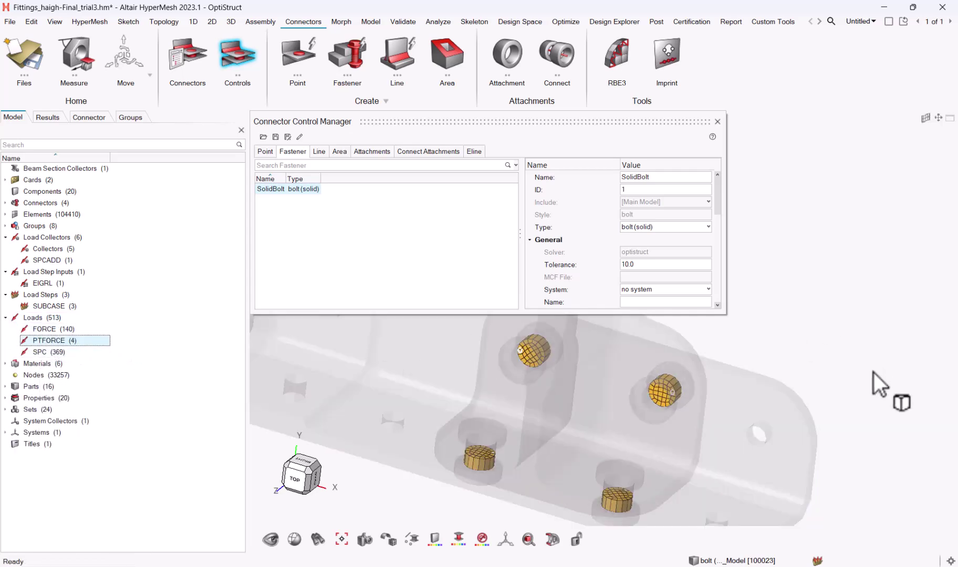
{"action": "left_click_drag", "start_coordinate": [873, 373], "coordinate": [716, 396], "text": "ctrl"}
{"action": "scroll", "coordinate": [701, 459], "scroll_direction": "up", "scroll_amount": 5}
{"action": "scroll", "coordinate": [701, 454], "scroll_direction": "up", "scroll_amount": 5}
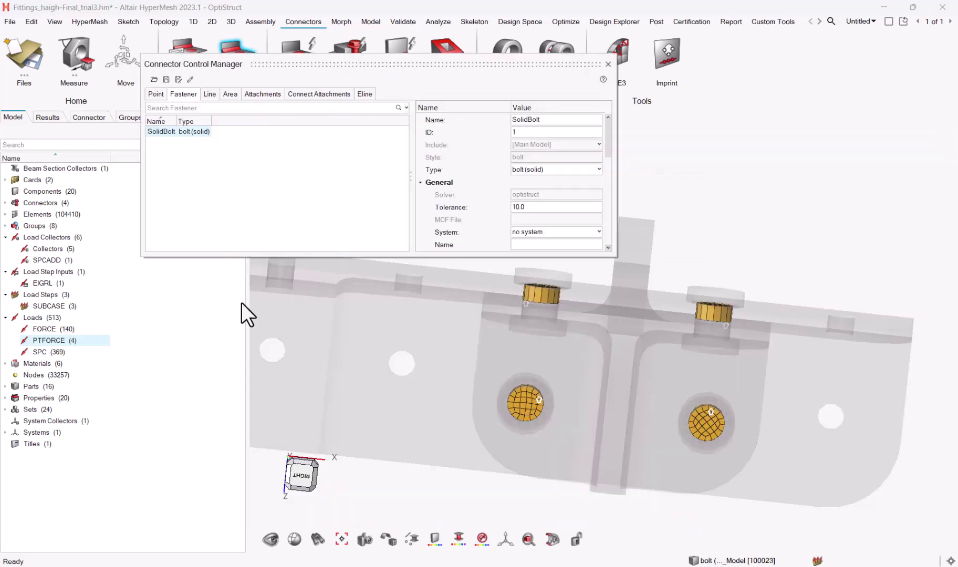
- Check the shaft contact types and leave the vector option at use dynamic vector
{"action": "left_click_drag", "start_coordinate": [608, 144], "coordinate": [608, 226]}
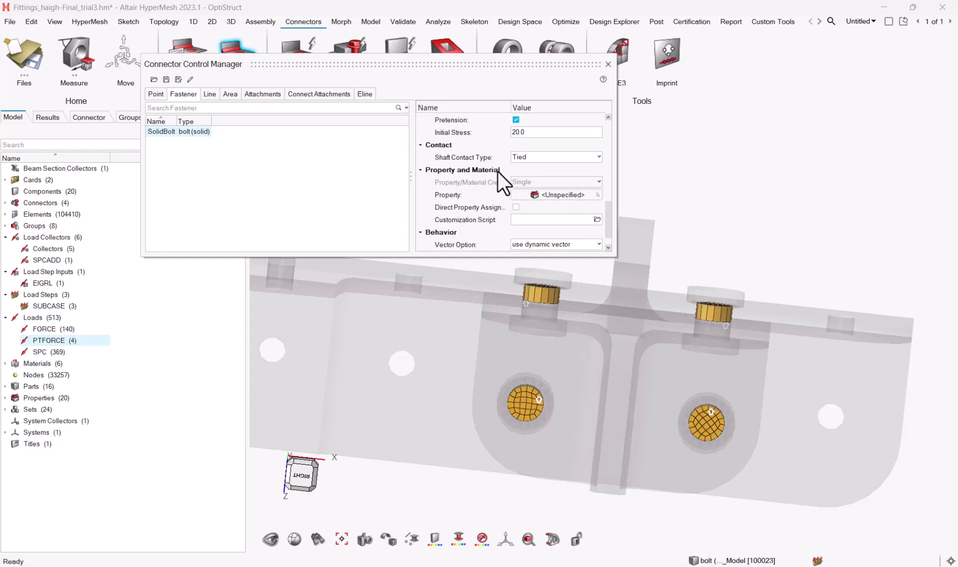
{"action": "left_click", "coordinate": [525, 156]}
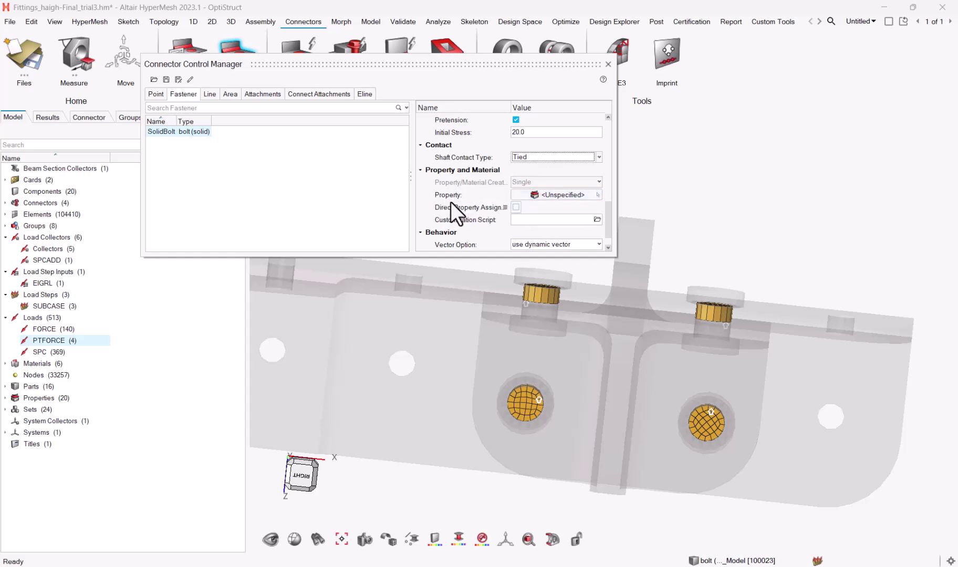
{"action": "scroll", "coordinate": [608, 214], "scroll_direction": "down", "scroll_amount": 2}
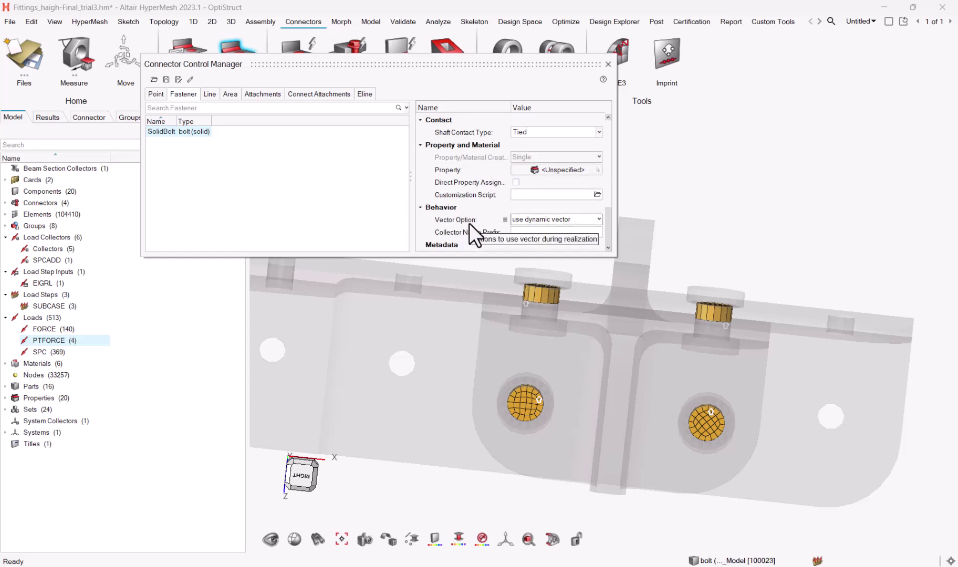
{"action": "left_click", "coordinate": [525, 220]}
{"action": "left_click", "coordinate": [525, 215]}
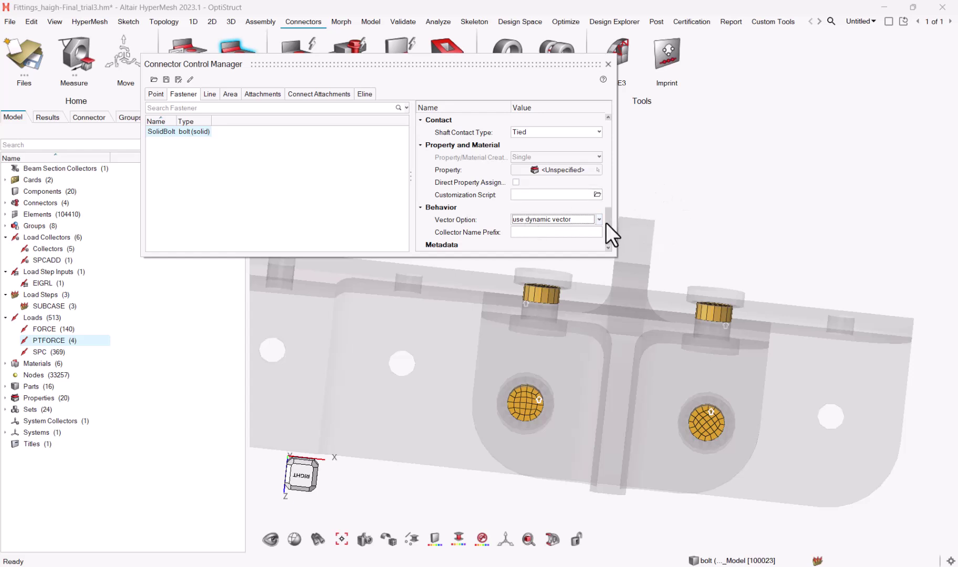
{"action": "left_click_drag", "start_coordinate": [605, 222], "coordinate": [622, 178]}
- Try solid types Pattern1 and Pattern2, then set the SolidBolt solid type to Pattern3
{"action": "left_click", "coordinate": [586, 156]}
{"action": "left_click", "coordinate": [537, 167]}
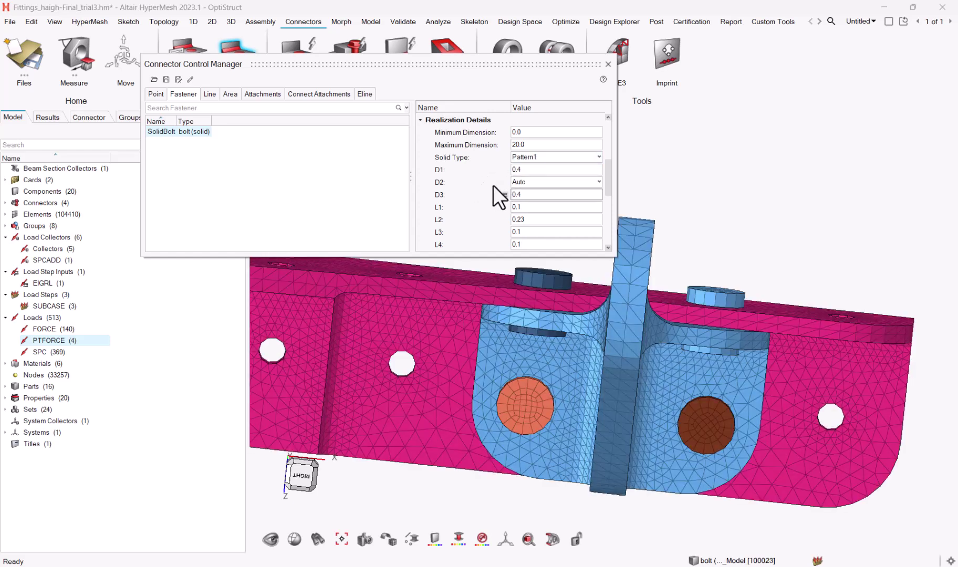
{"action": "mouse_move", "coordinate": [452, 181]}
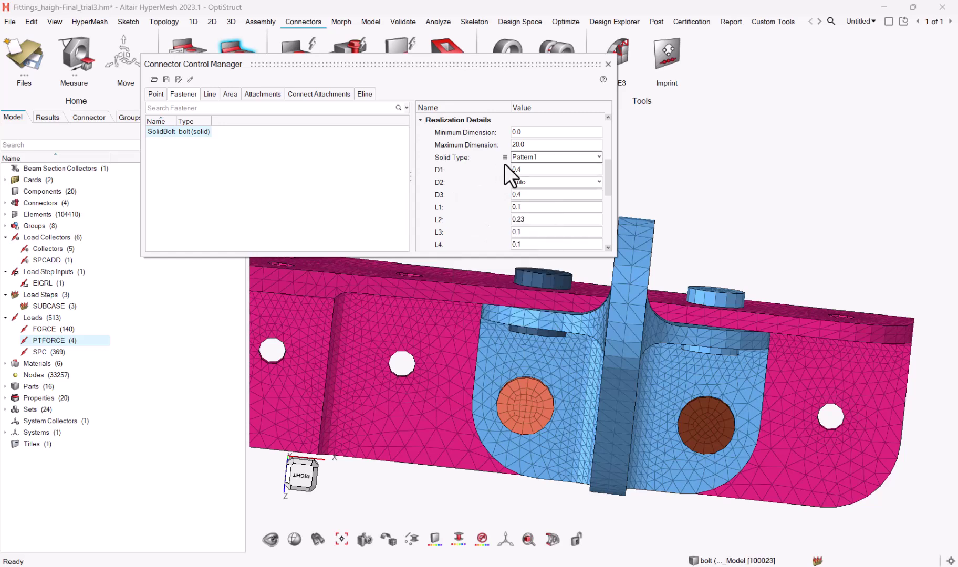
{"action": "left_click", "coordinate": [531, 157]}
{"action": "left_click", "coordinate": [529, 175]}
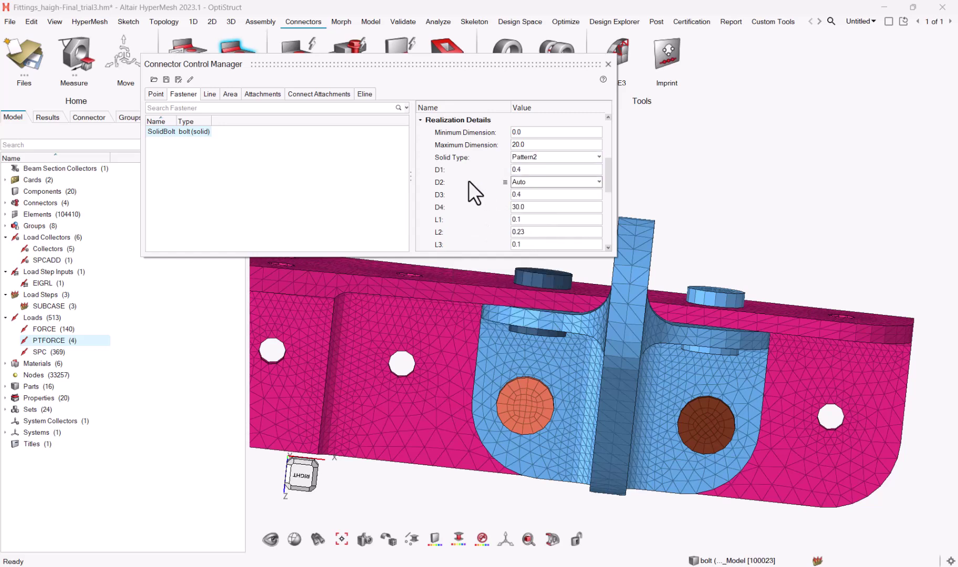
{"action": "mouse_move", "coordinate": [469, 180]}
{"action": "left_click", "coordinate": [516, 158]}
{"action": "left_click", "coordinate": [524, 184]}
{"action": "mouse_move", "coordinate": [460, 185]}
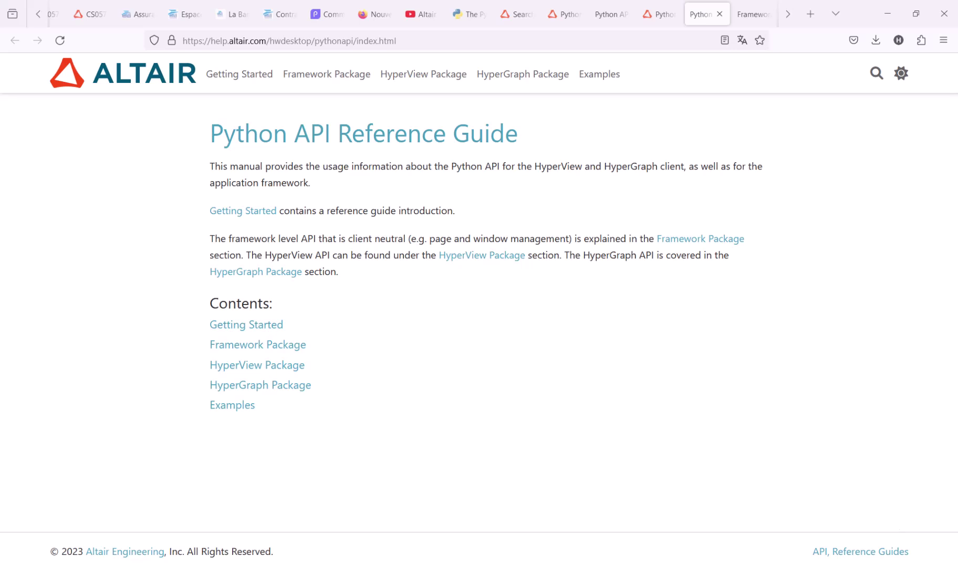
- Switch to the HyperGraph session and highlight the Python version 3.8.10 in its console
{"action": "left_click", "coordinate": [688, 520]}
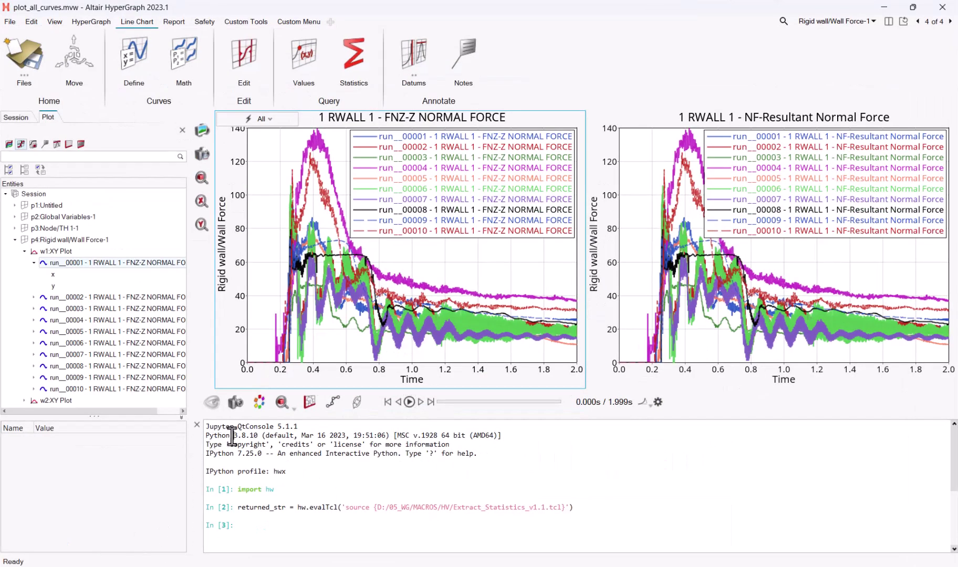
{"action": "left_click_drag", "start_coordinate": [233, 435], "coordinate": [259, 435]}
- Read through the Getting Started page of the Python API reference guide
{"action": "key", "text": "alt+Tab"}
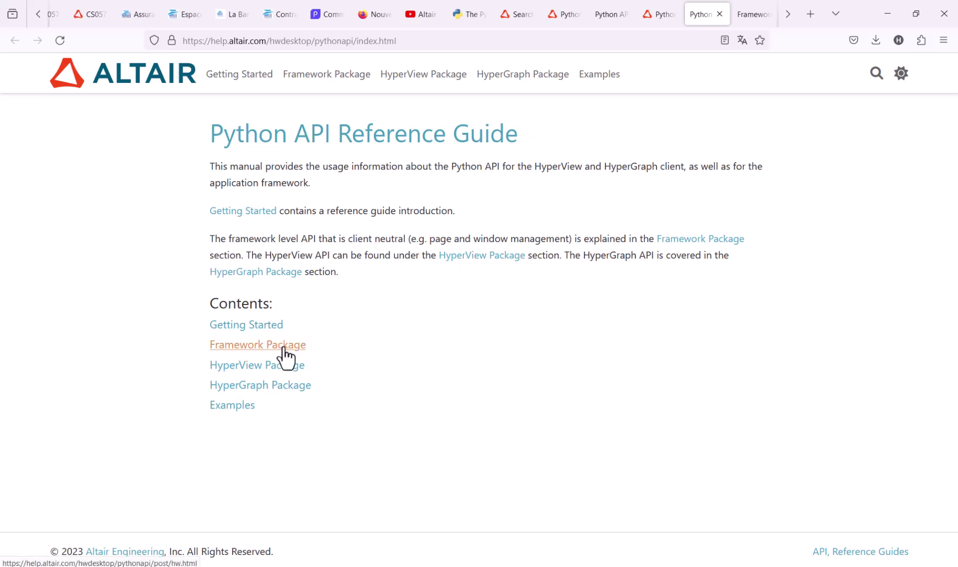
{"action": "left_click", "coordinate": [274, 328]}
{"action": "scroll", "coordinate": [528, 360], "scroll_direction": "down", "scroll_amount": 3}
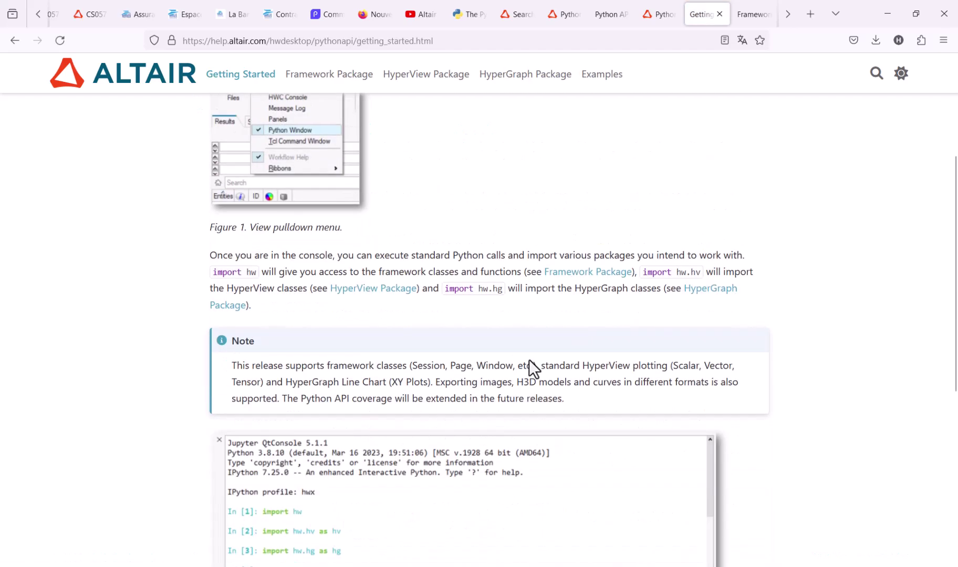
{"action": "scroll", "coordinate": [526, 346], "scroll_direction": "down", "scroll_amount": 6}
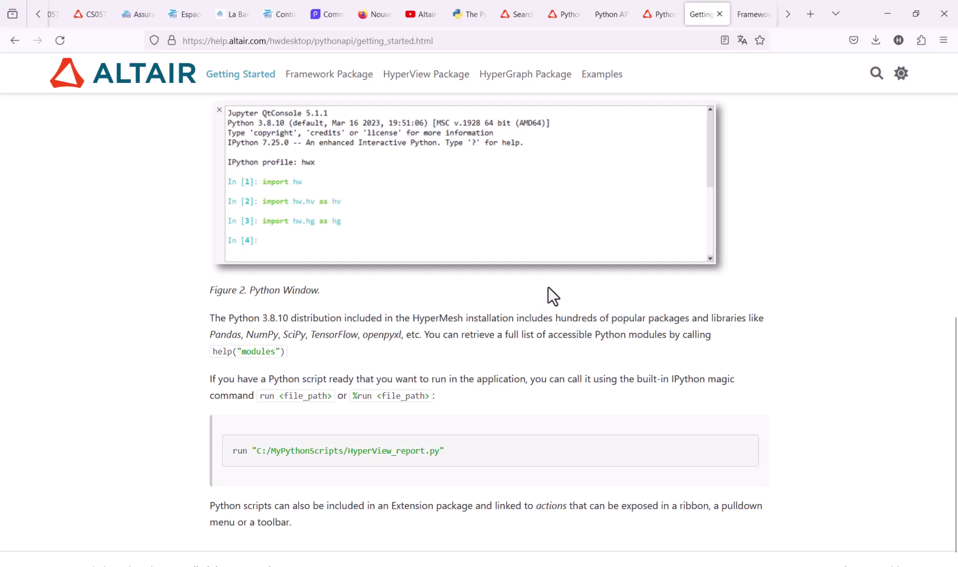
{"action": "scroll", "coordinate": [547, 285], "scroll_direction": "down", "scroll_amount": 1}
{"action": "scroll", "coordinate": [563, 289], "scroll_direction": "up", "scroll_amount": 6}
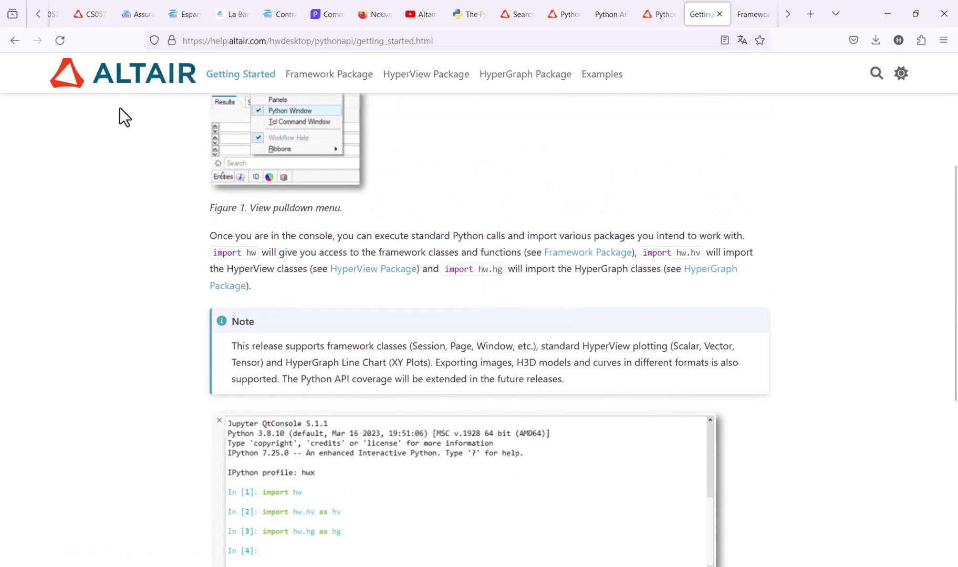
{"action": "left_click", "coordinate": [15, 40]}
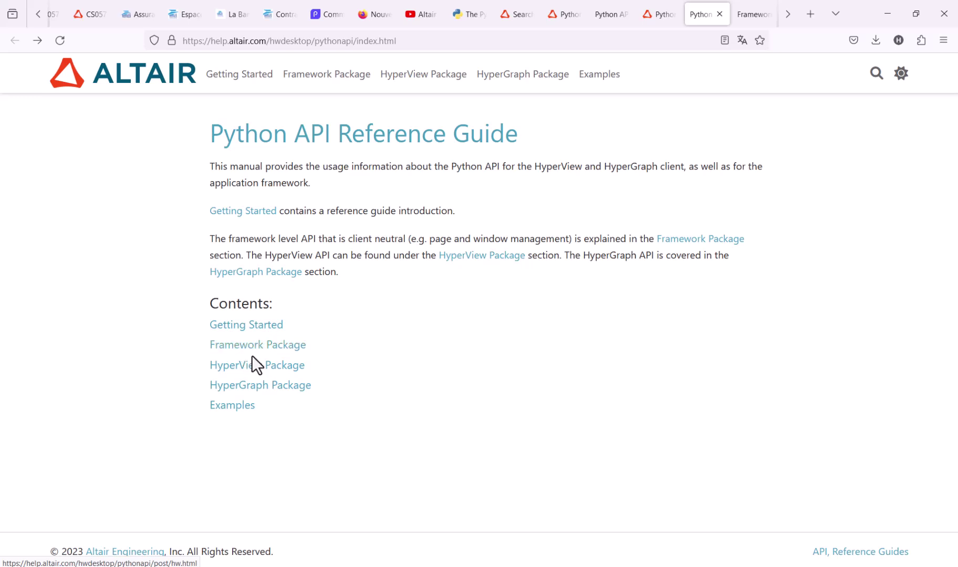
- Browse the HyperGraph Package documentation, then return to the guide index
{"action": "left_click", "coordinate": [259, 388]}
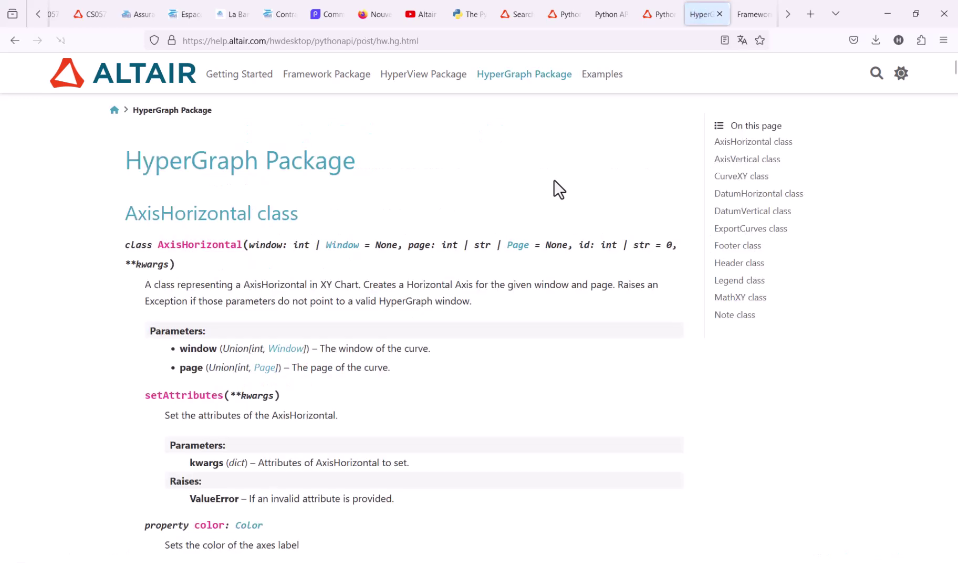
{"action": "scroll", "coordinate": [406, 242], "scroll_direction": "down", "scroll_amount": 1}
{"action": "scroll", "coordinate": [405, 242], "scroll_direction": "down", "scroll_amount": 3}
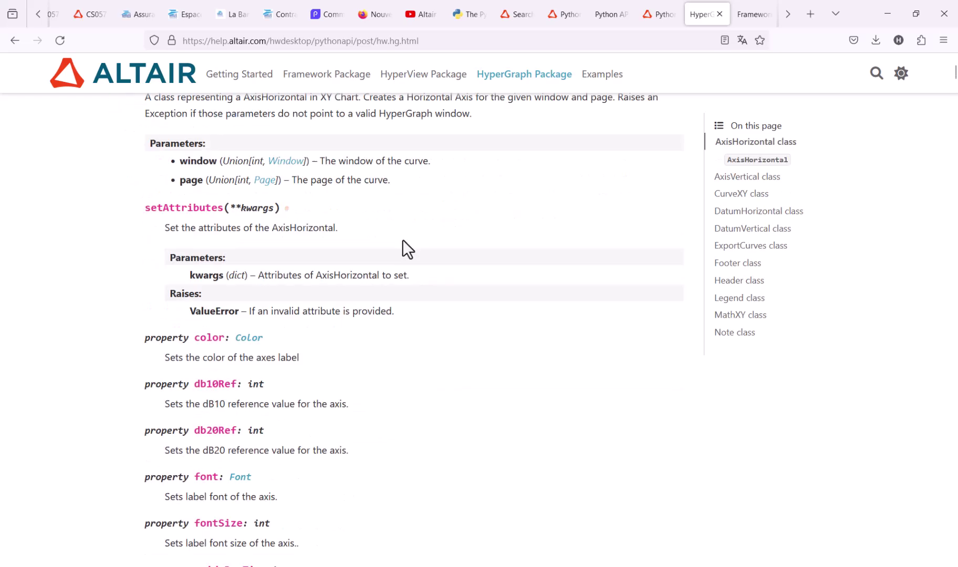
{"action": "scroll", "coordinate": [403, 241], "scroll_direction": "up", "scroll_amount": 3}
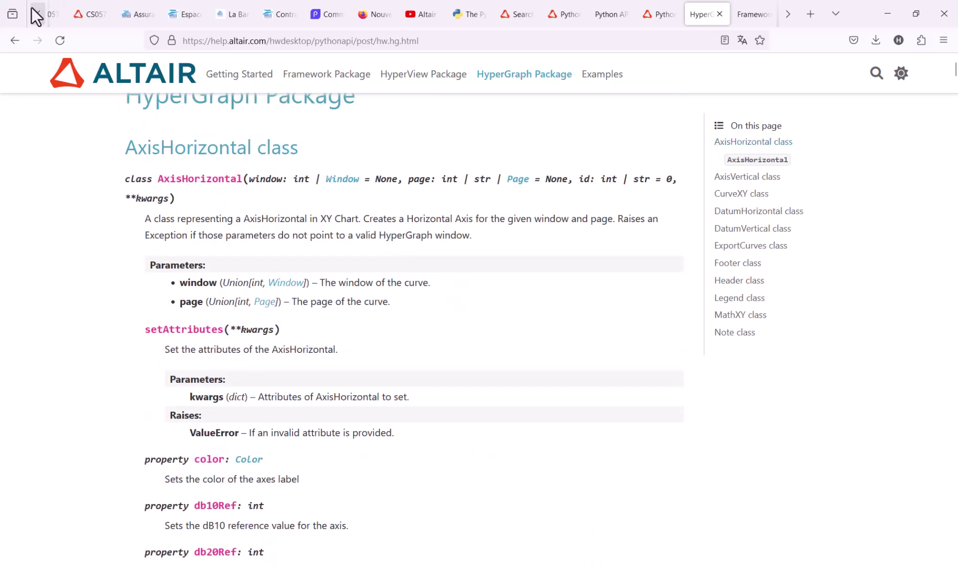
{"action": "left_click", "coordinate": [15, 41]}
- Scroll through the Examples page, then bring up the open-windows switcher with Alt+Tab
{"action": "left_click", "coordinate": [233, 406]}
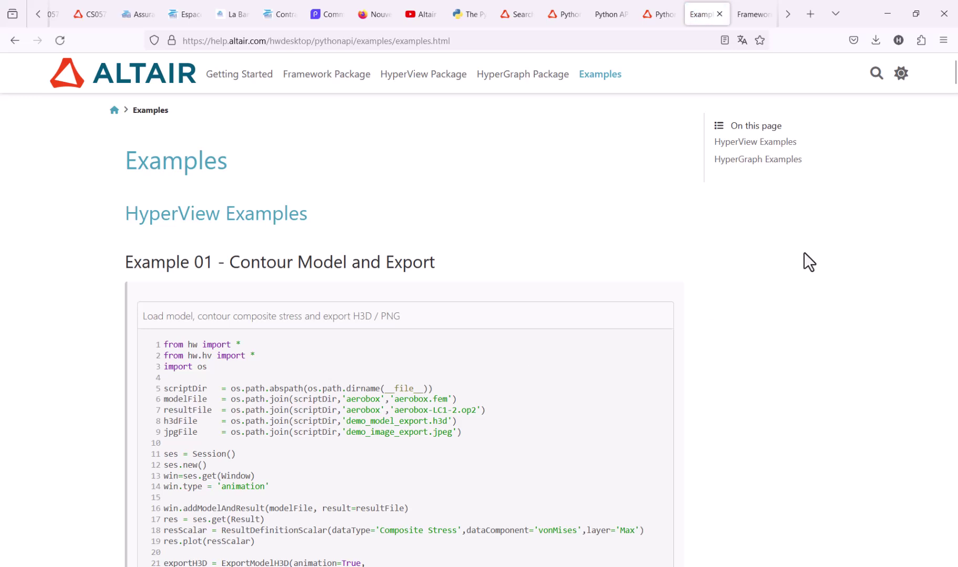
{"action": "scroll", "coordinate": [804, 257], "scroll_direction": "down", "scroll_amount": 3}
{"action": "scroll", "coordinate": [583, 254], "scroll_direction": "up", "scroll_amount": 3}
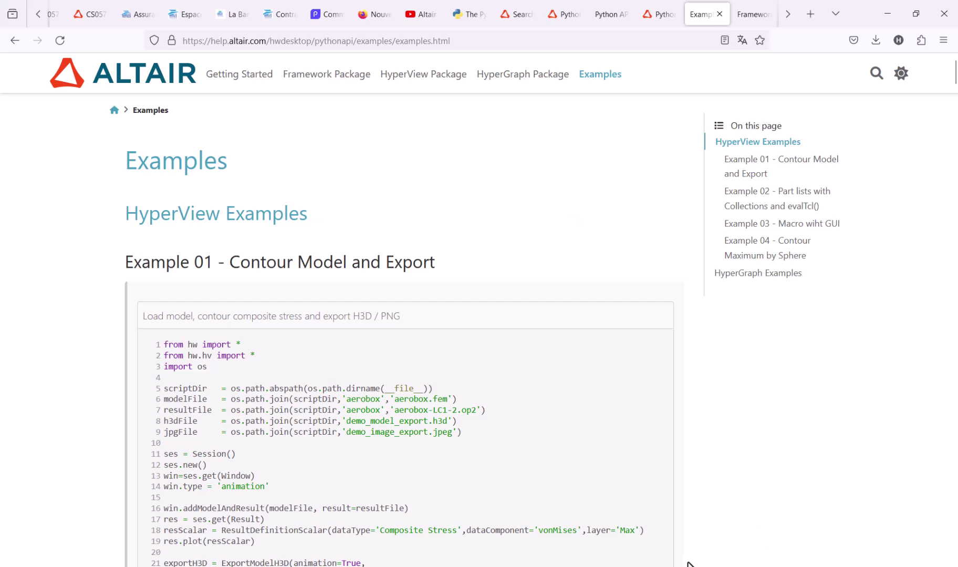
{"action": "key", "text": "alt+Tab"}
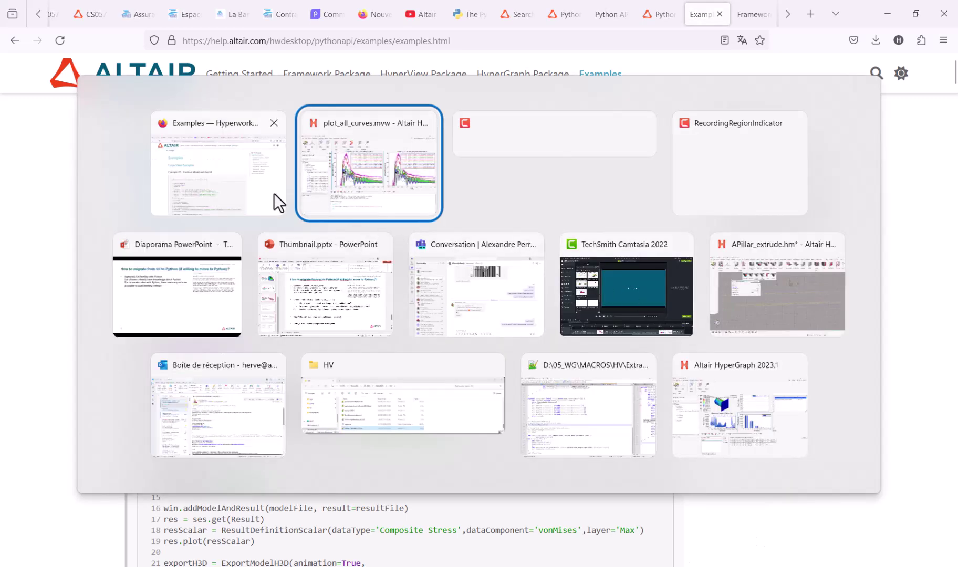
- Switch to the PowerPoint Diaporama slideshow on migrating from Tcl to Python
{"action": "left_click", "coordinate": [181, 295]}
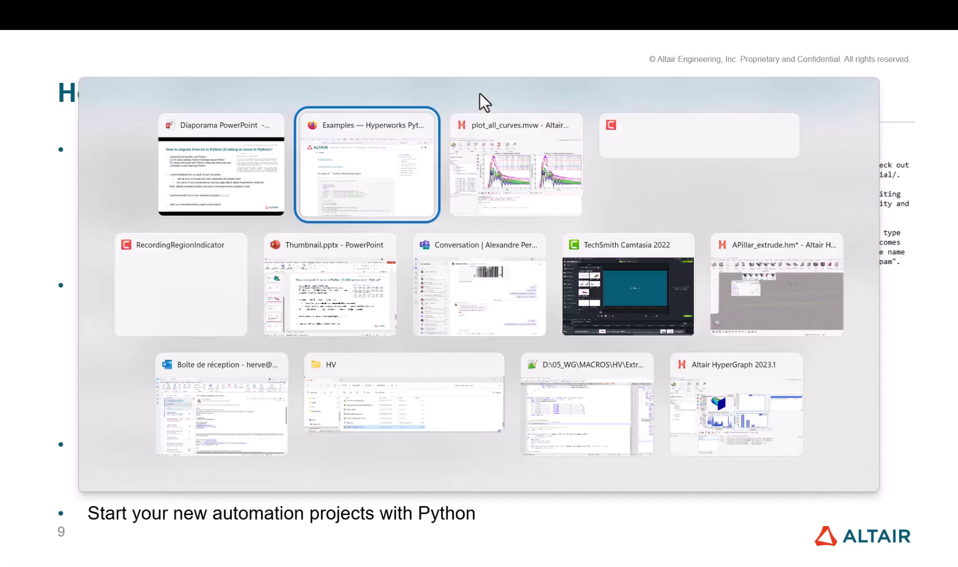
- In the HyperGraph session, start File > Load > Script File
{"action": "left_click", "coordinate": [468, 150]}
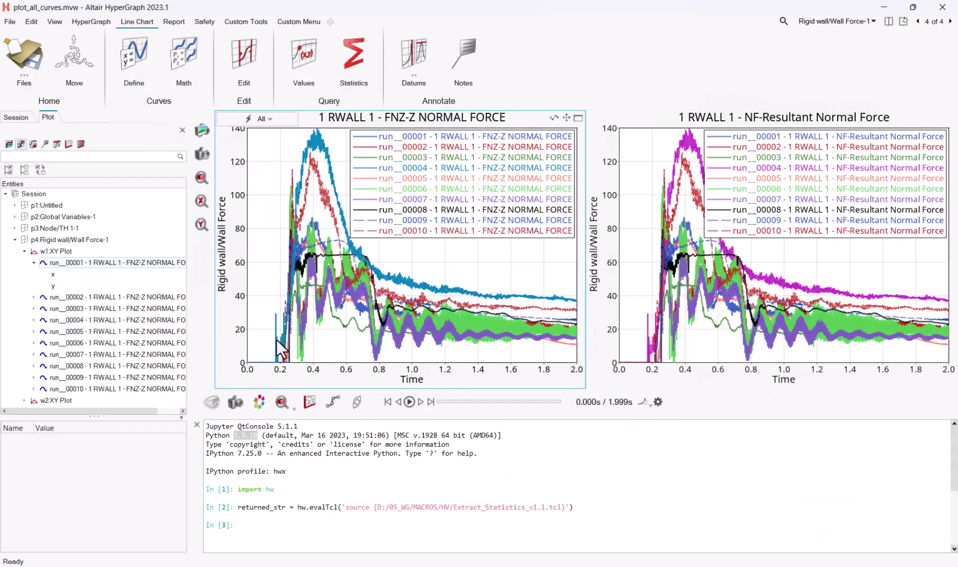
{"action": "left_click", "coordinate": [10, 22]}
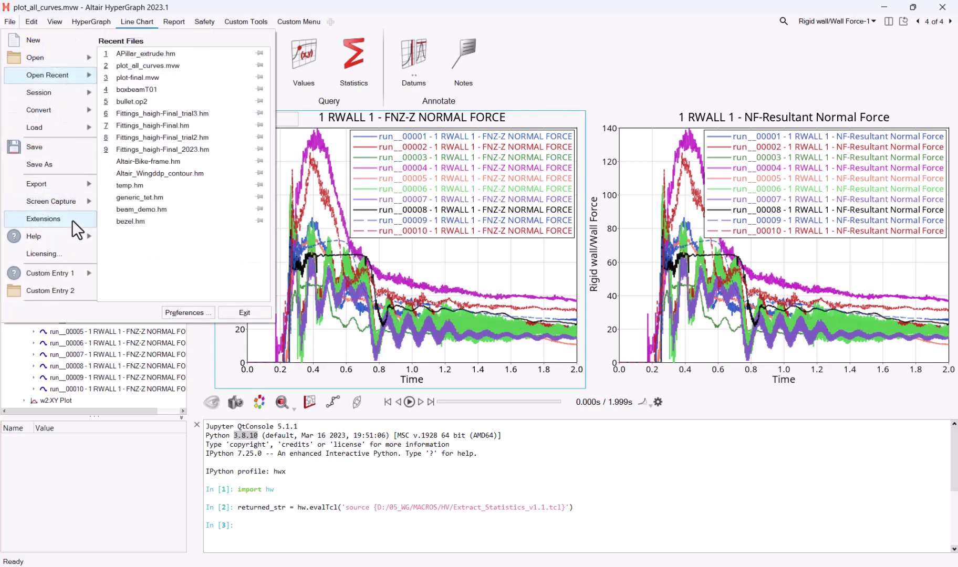
{"action": "mouse_move", "coordinate": [56, 131]}
{"action": "left_click", "coordinate": [134, 59]}
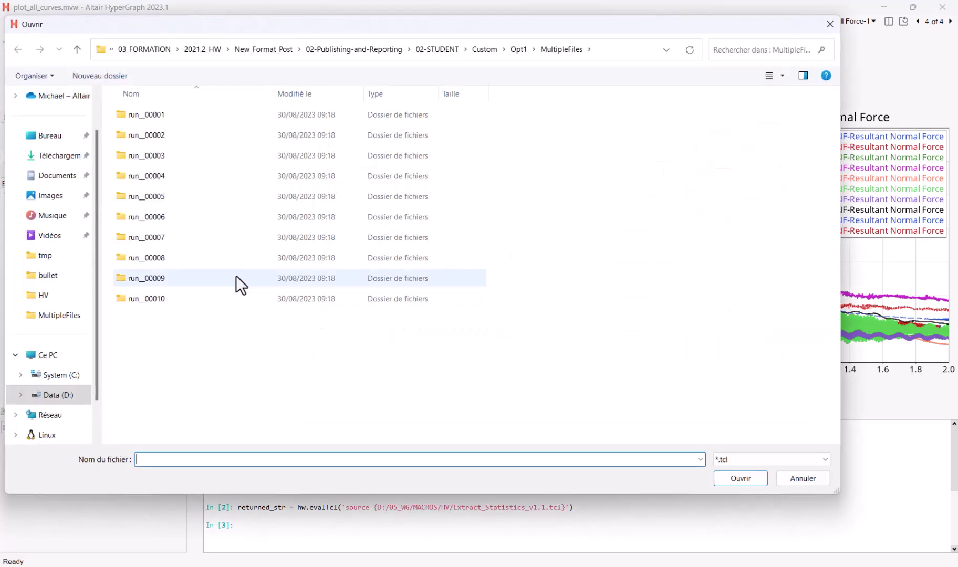
- Browse to D:\05_WG\MACROS\HV, after checking the HM folder, to find the statistics script
{"action": "left_click", "coordinate": [49, 396]}
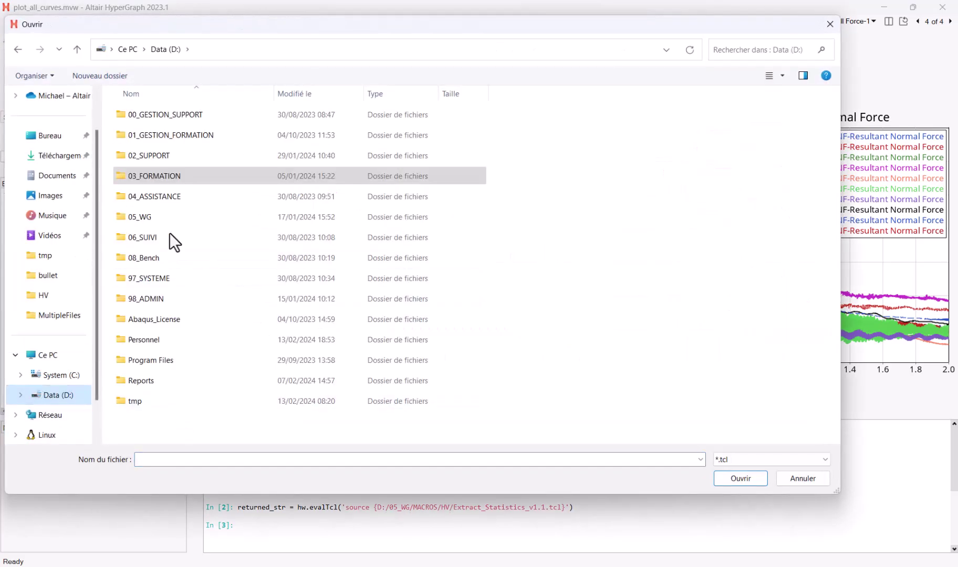
{"action": "double_click", "coordinate": [143, 219]}
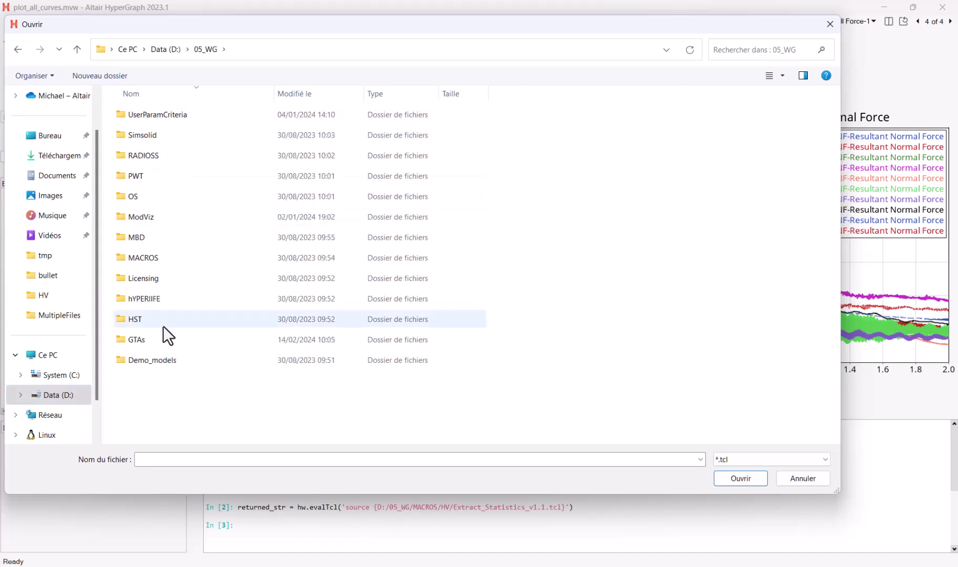
{"action": "double_click", "coordinate": [141, 258]}
{"action": "double_click", "coordinate": [150, 194]}
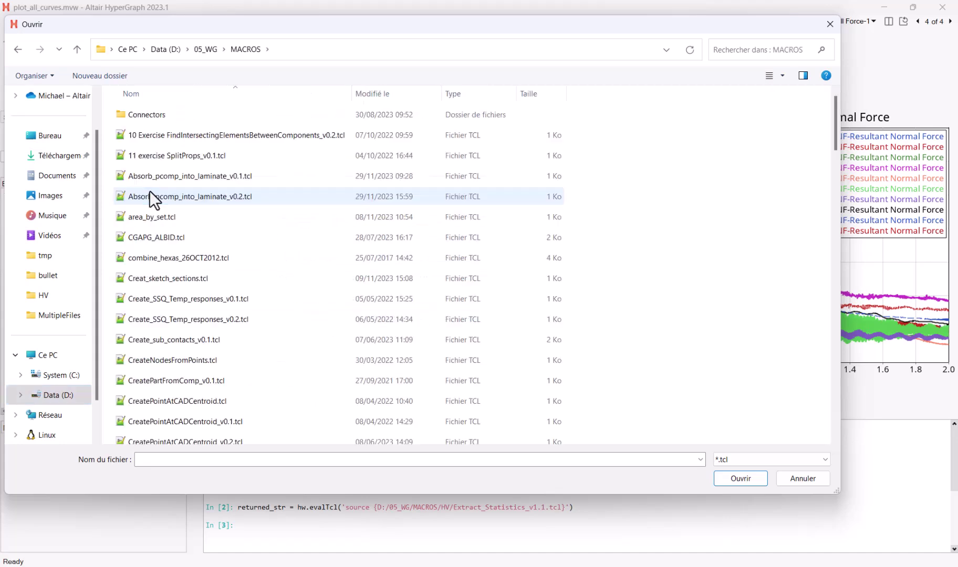
{"action": "scroll", "coordinate": [210, 289], "scroll_direction": "down", "scroll_amount": 5}
{"action": "scroll", "coordinate": [213, 295], "scroll_direction": "down", "scroll_amount": 3}
{"action": "scroll", "coordinate": [225, 326], "scroll_direction": "up", "scroll_amount": 8}
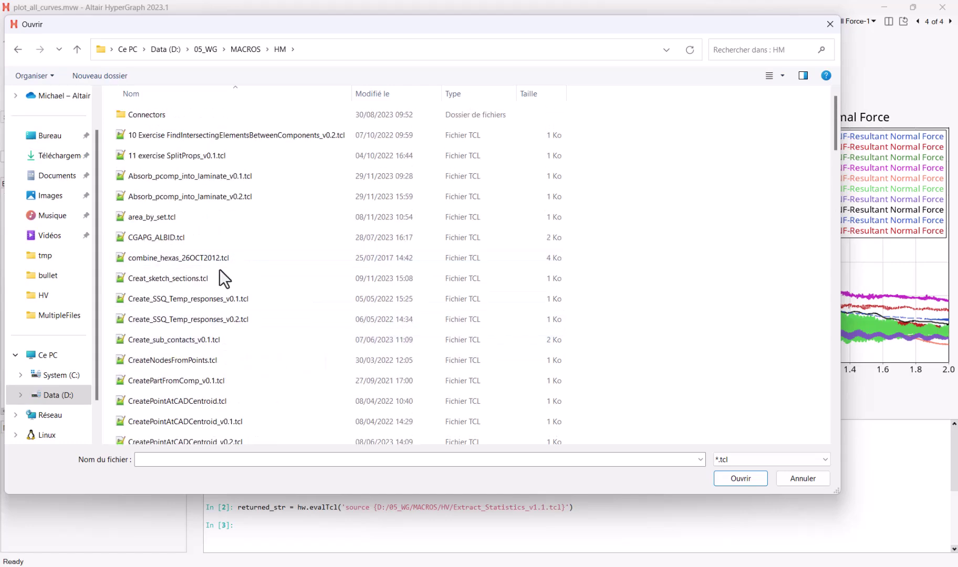
{"action": "left_click", "coordinate": [247, 49]}
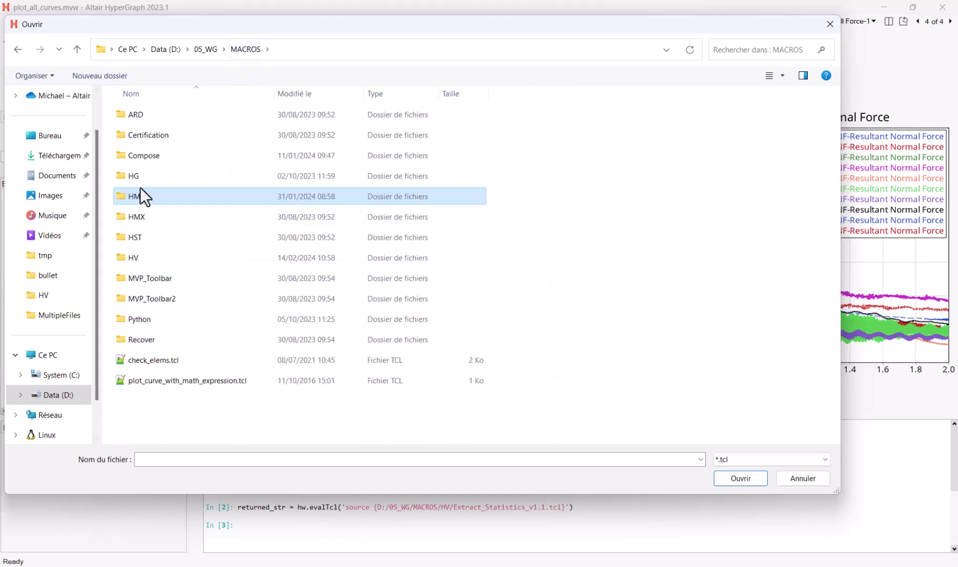
{"action": "double_click", "coordinate": [148, 254]}
{"action": "scroll", "coordinate": [196, 314], "scroll_direction": "down", "scroll_amount": 3}
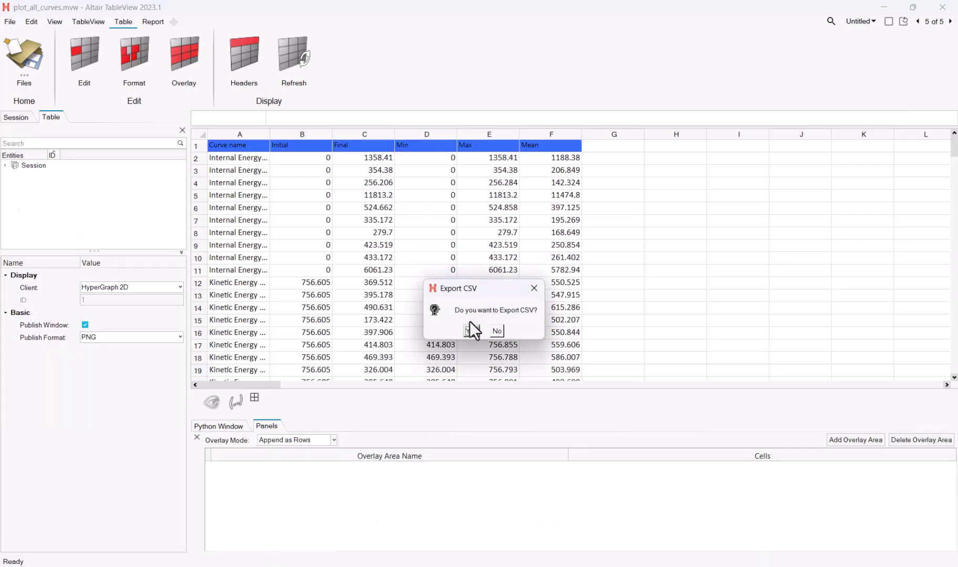
- Decline the CSV export and focus the Python Window prompt
{"action": "left_click", "coordinate": [498, 331]}
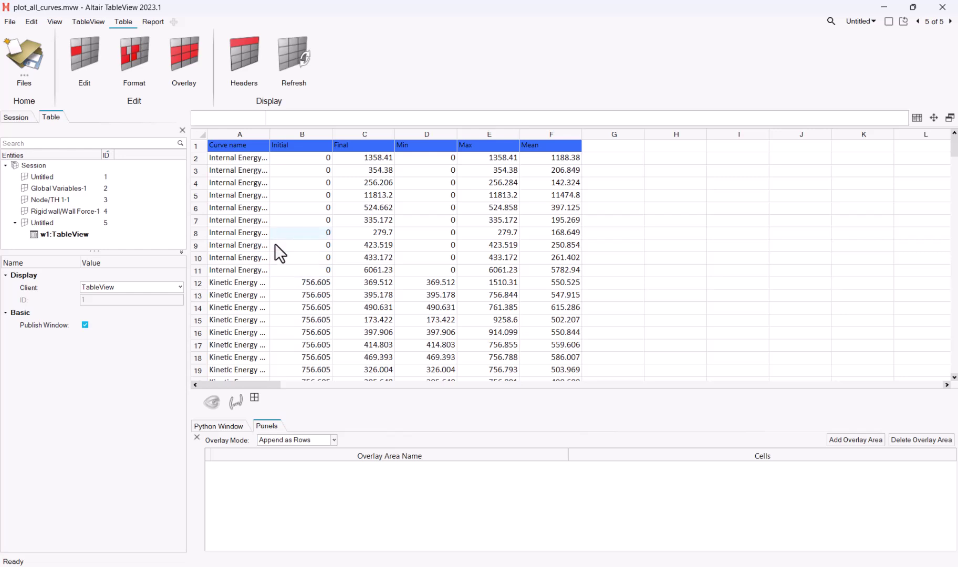
{"action": "left_click", "coordinate": [220, 427]}
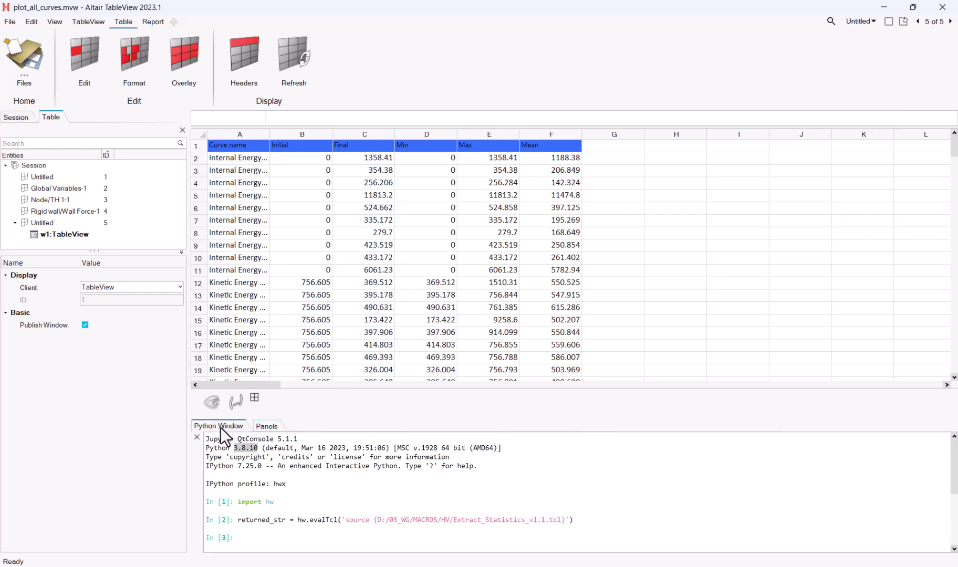
{"action": "left_click", "coordinate": [250, 538]}
- Rerun import hw and the hw.evalTcl source command from history, without the returned_str assignment
{"action": "key", "text": "Up"}
{"action": "key", "text": "Left"}
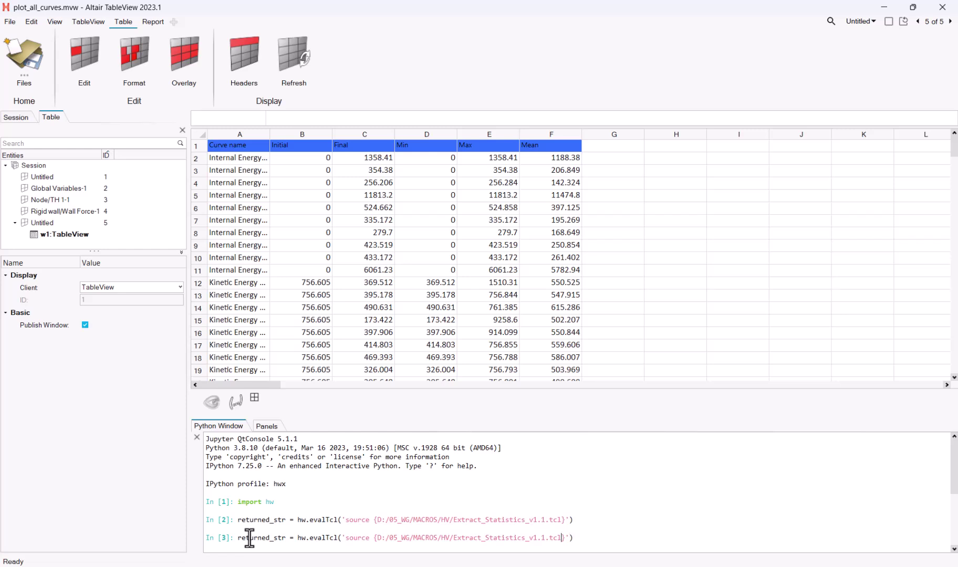
{"action": "key", "text": "Escape"}
{"action": "key", "text": "Up"}
{"action": "key", "text": "Up"}
{"action": "key", "text": "Return"}
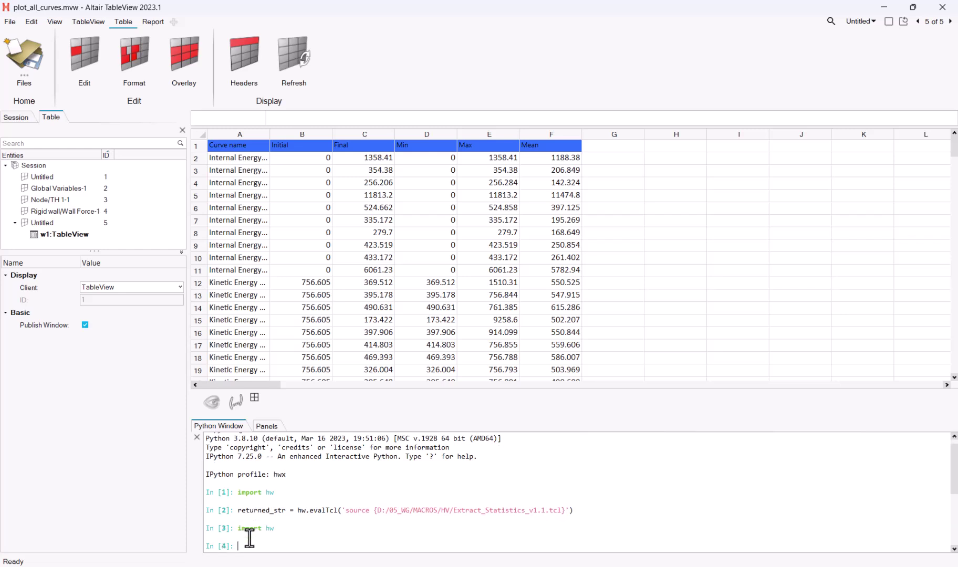
{"action": "key", "text": "Up"}
{"action": "key", "text": "Up"}
{"action": "key", "text": "Left"}
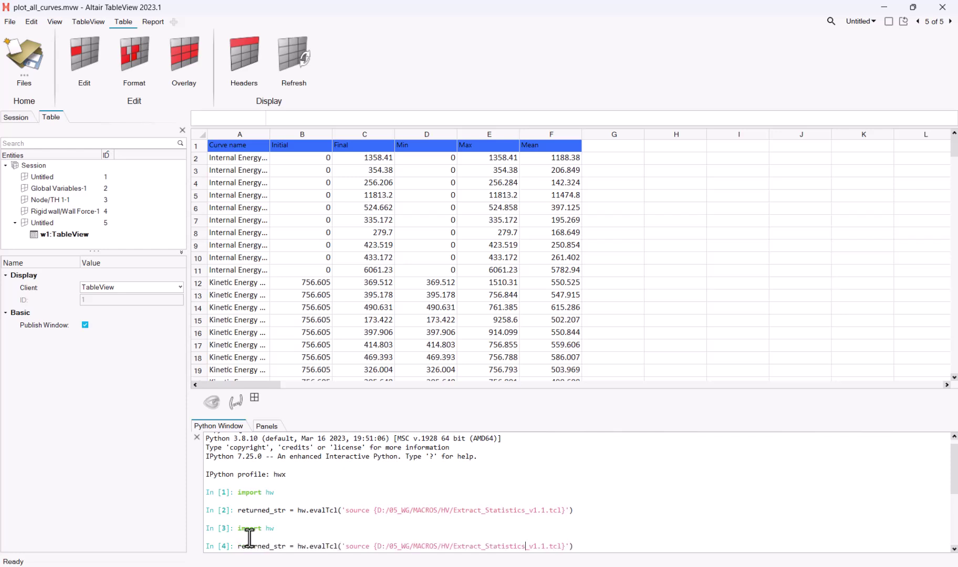
{"action": "key", "text": "Left"}
{"action": "key", "text": "Left"}
{"action": "key", "text": "Left"}
{"action": "key", "text": "Left"}
{"action": "key", "text": "Left"}
{"action": "key", "text": "Left"}
{"action": "key", "text": "Left"}
{"action": "key", "text": "Left"}
{"action": "key", "text": "BackSpace"}
{"action": "key", "text": "BackSpace"}
{"action": "key", "text": "BackSpace"}
{"action": "key", "text": "BackSpace"}
{"action": "key", "text": "BackSpace"}
{"action": "key", "text": "BackSpace"}
{"action": "key", "text": "BackSpace"}
{"action": "key", "text": "BackSpace"}
{"action": "key", "text": "BackSpace"}
{"action": "key", "text": "BackSpace"}
{"action": "key", "text": "BackSpace"}
{"action": "key", "text": "BackSpace"}
{"action": "key", "text": "BackSpace"}
{"action": "key", "text": "BackSpace"}
{"action": "key", "text": "BackSpace"}
{"action": "key", "text": "Return"}
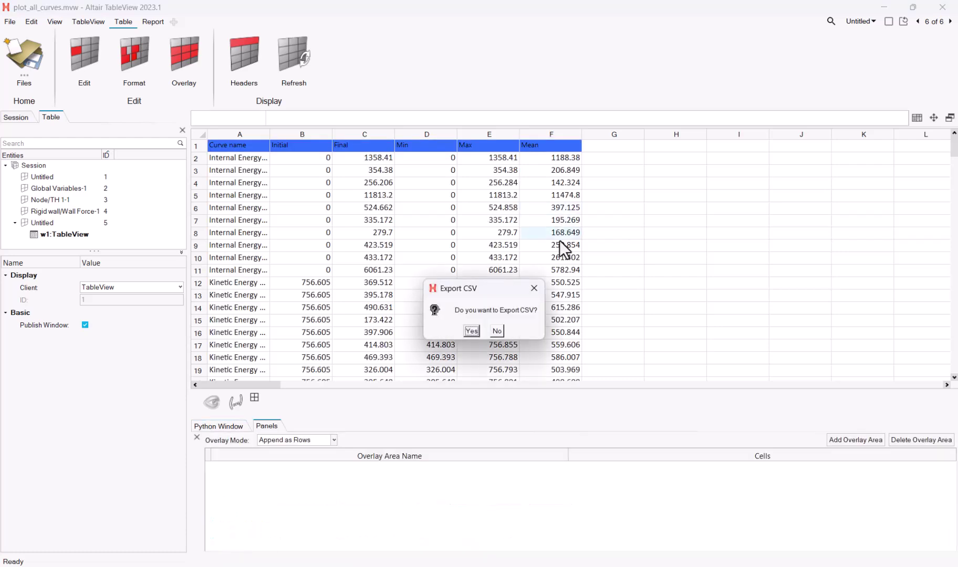
- Decline the CSV export for the new table and return to the browser's API Examples page
{"action": "left_click", "coordinate": [498, 331]}
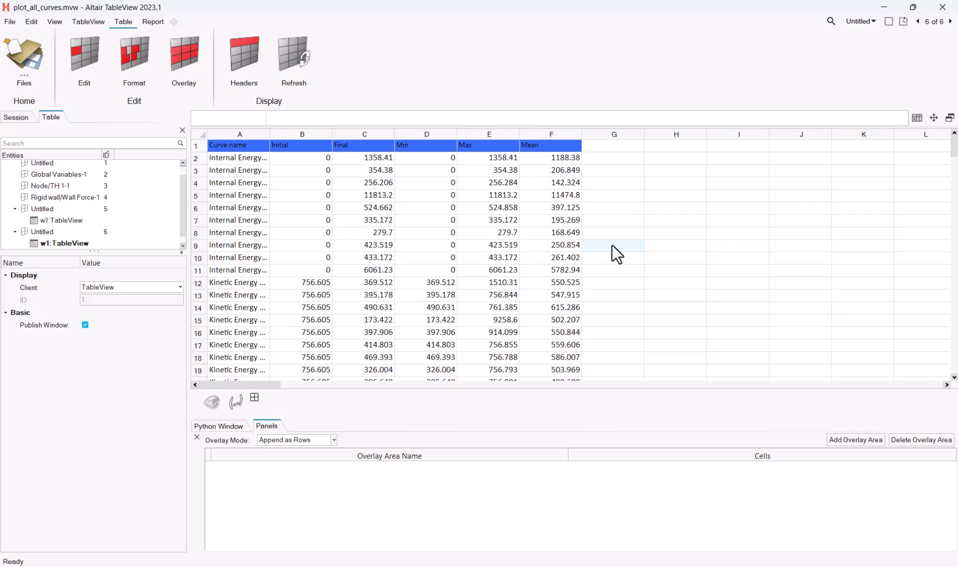
{"action": "key", "text": "alt+Tab"}
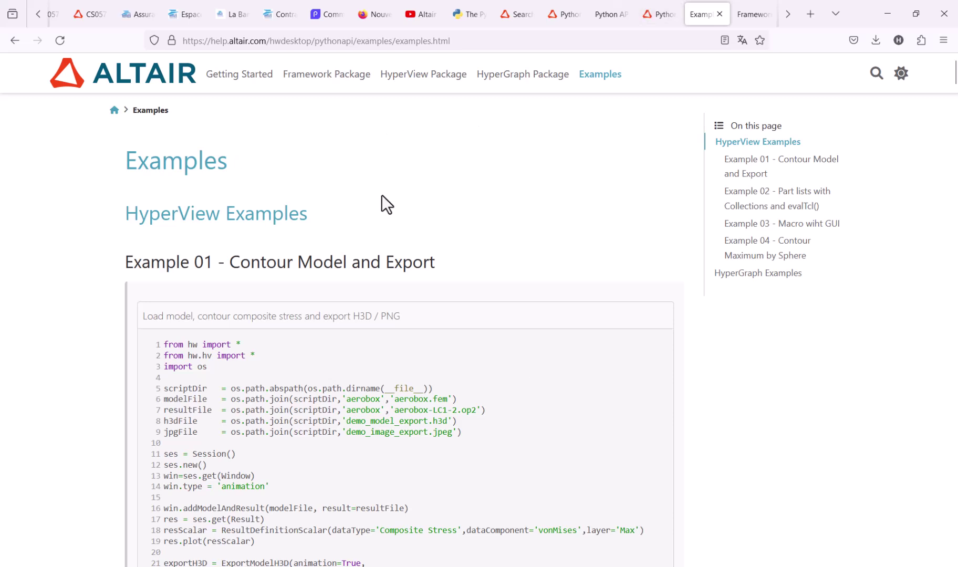
- Show the Framework package evalTcl function page with its Tcl file-sourcing example
{"action": "left_click", "coordinate": [201, 107]}
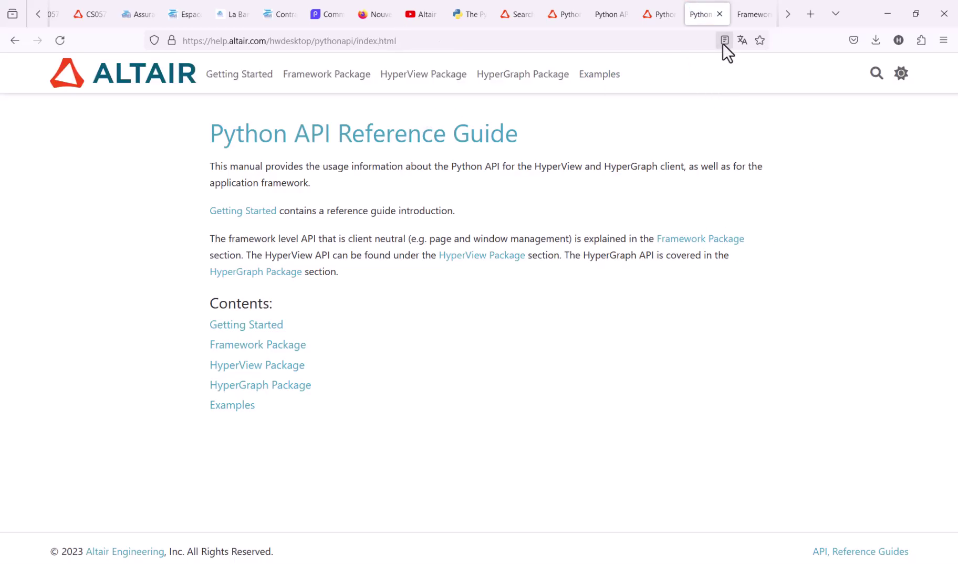
{"action": "left_click", "coordinate": [752, 20]}
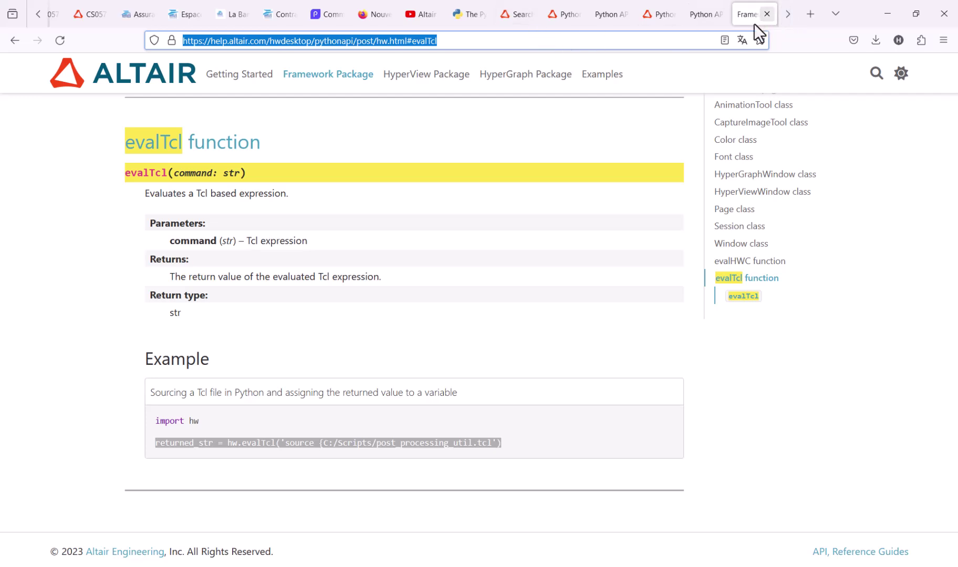
- Go to community.altair.com and open the HyperWorks Scripts & Customizations forum under Forums & User Groups
{"action": "type", "text": "community"}
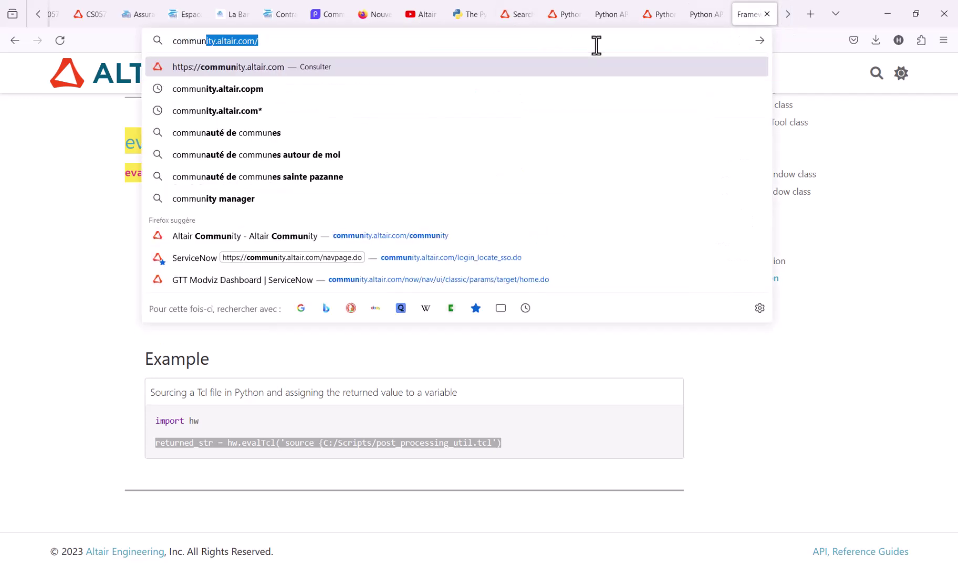
{"action": "type", "text": ".altair.com/community"}
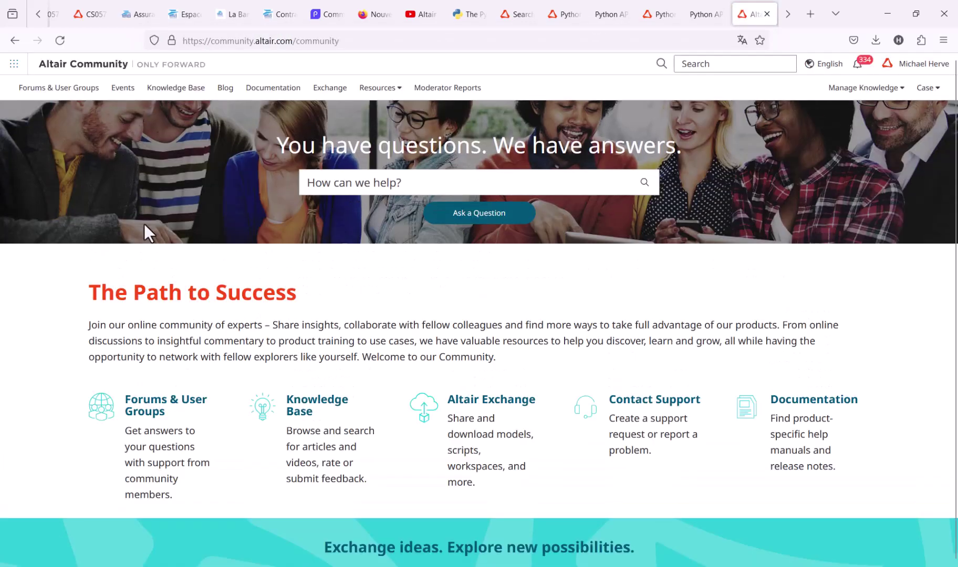
{"action": "left_click", "coordinate": [156, 413]}
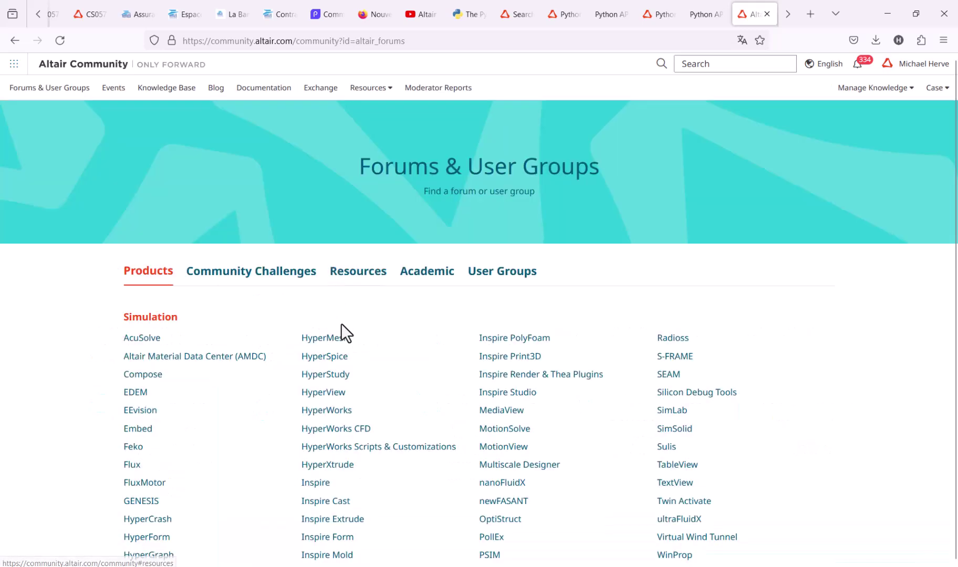
{"action": "left_click", "coordinate": [394, 453]}
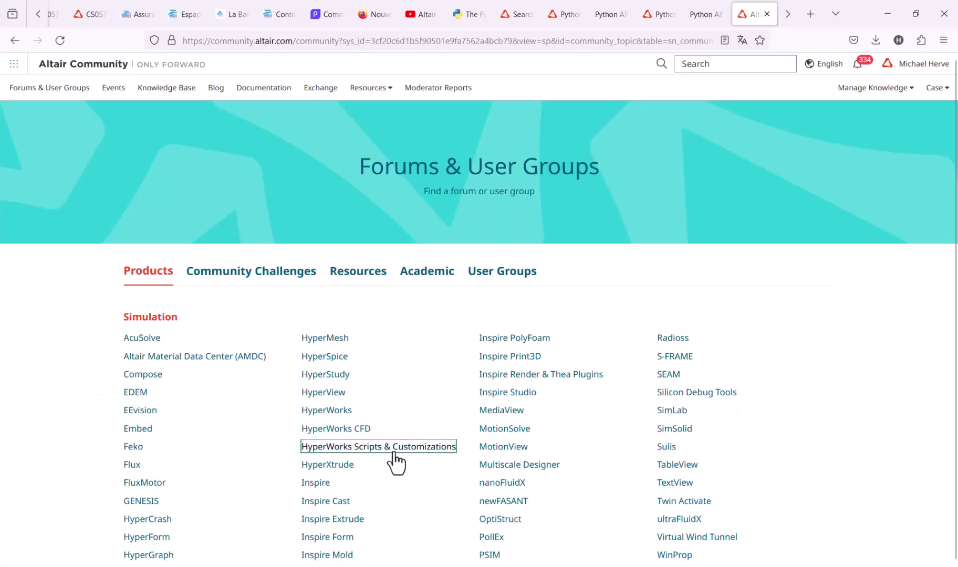